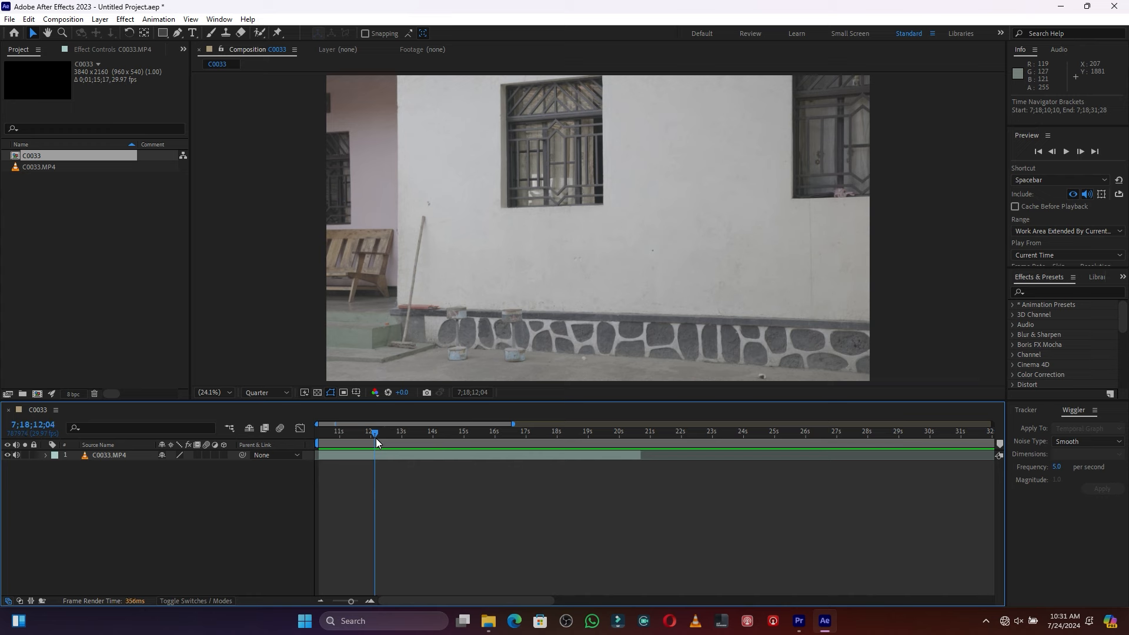
Split the C0033.MP4 layer at 7;18;12;04.
{"action": "left_click", "coordinate": [359, 456]}
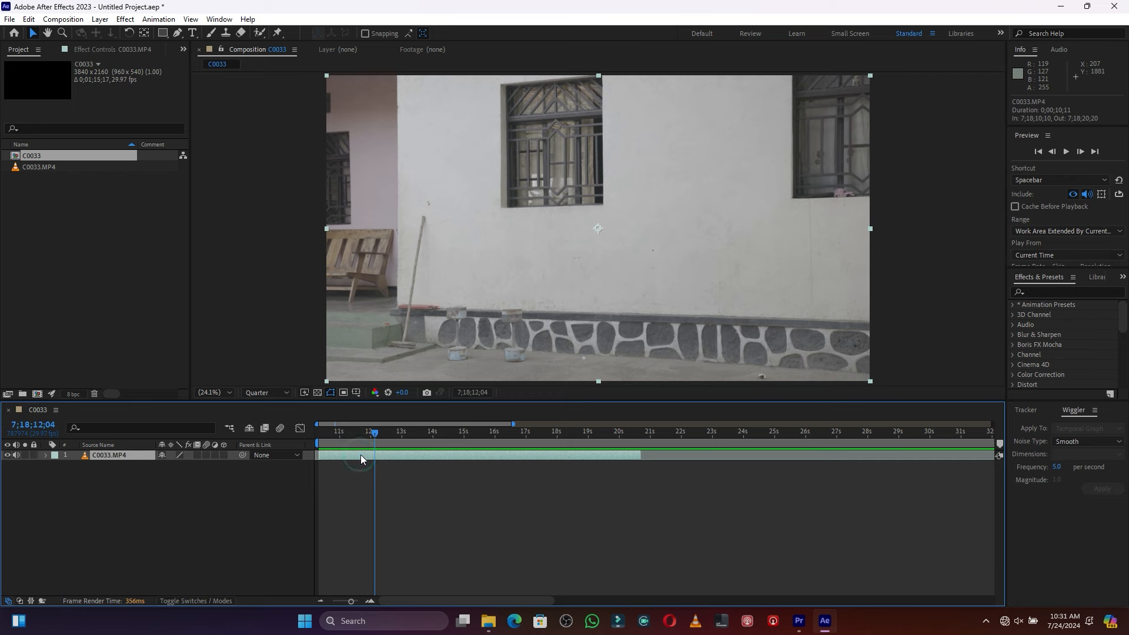
{"action": "left_click", "coordinate": [29, 20]}
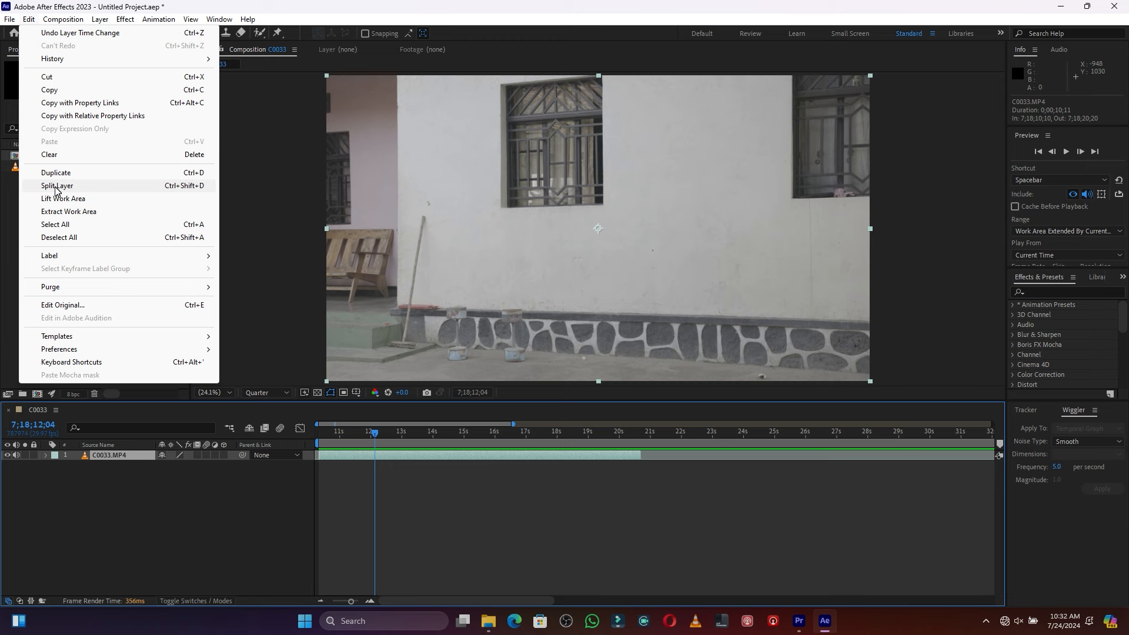
{"action": "left_click", "coordinate": [56, 187]}
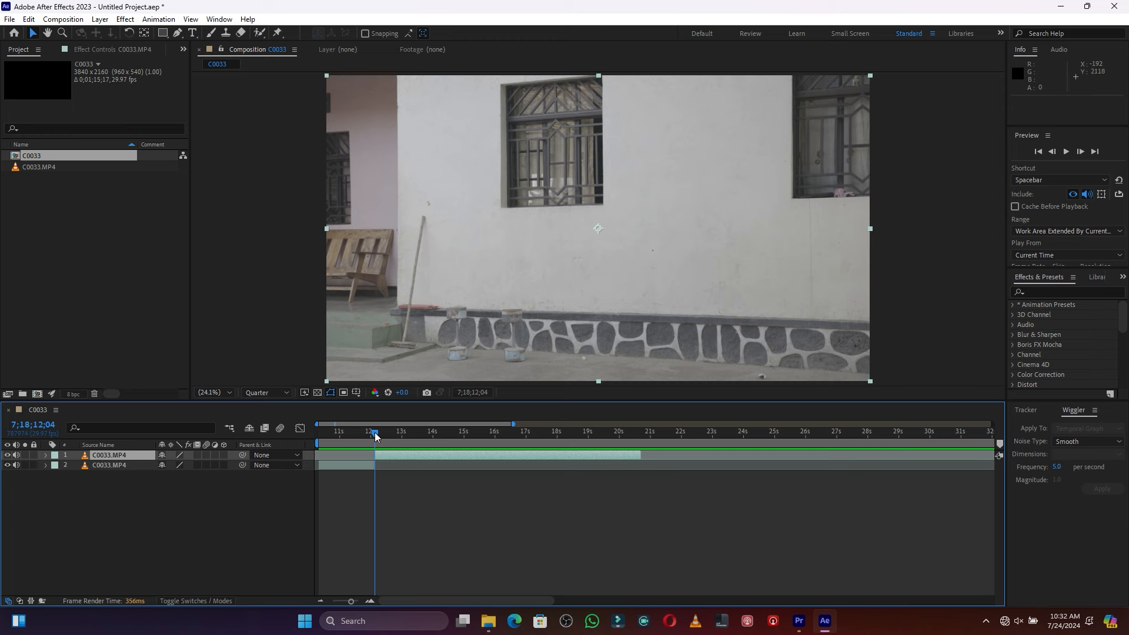
Play forward to 7;18;14;15, where the man has his leg raised, and split the later C0033.MP4 segment there.
{"action": "left_click_drag", "start_coordinate": [375, 435], "coordinate": [423, 438]}
{"action": "key", "text": "space"}
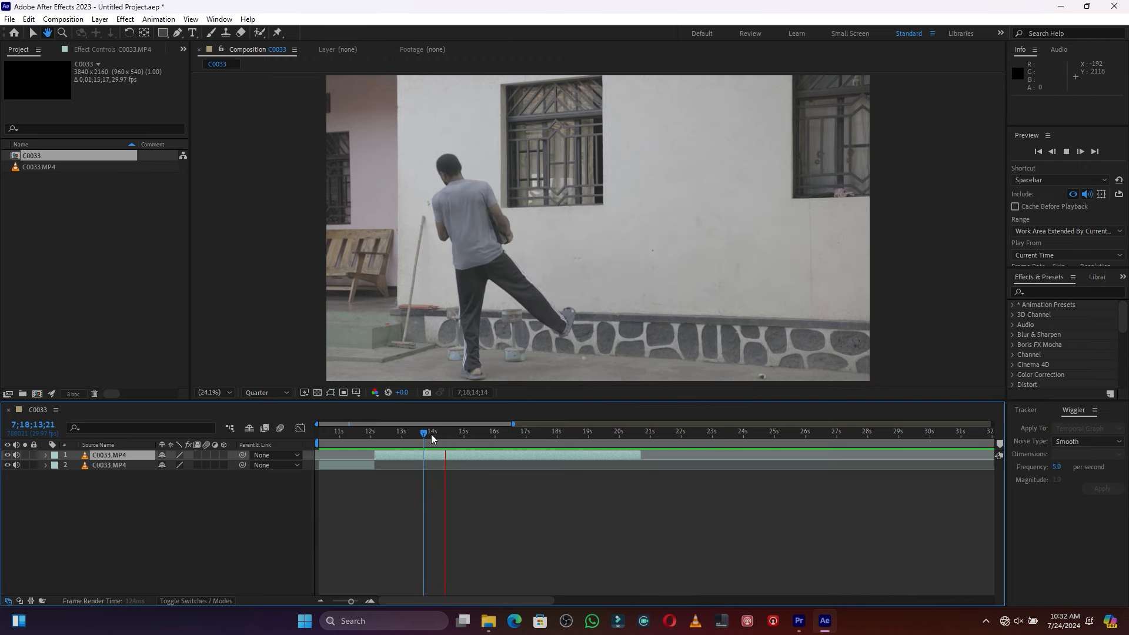
{"action": "key", "text": "space"}
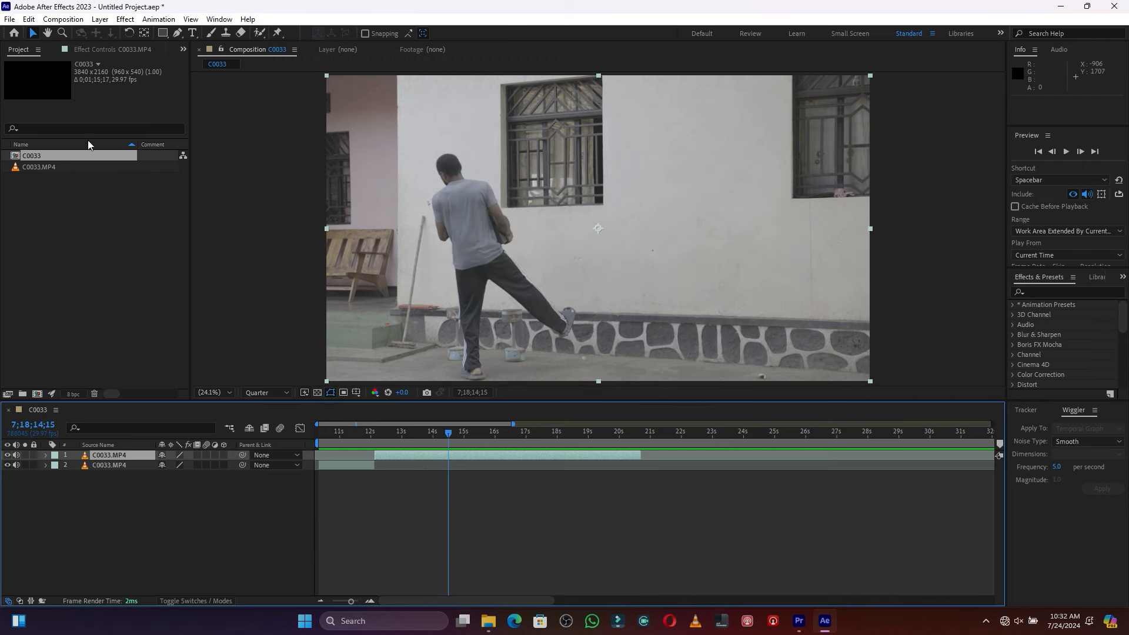
{"action": "left_click", "coordinate": [28, 20]}
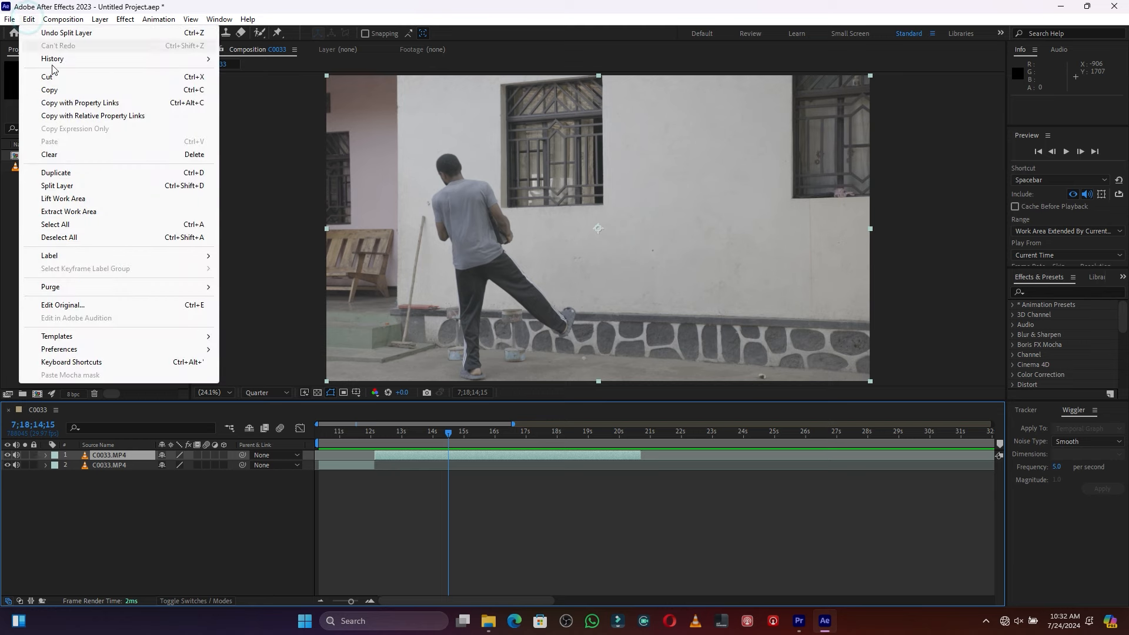
{"action": "left_click", "coordinate": [66, 189]}
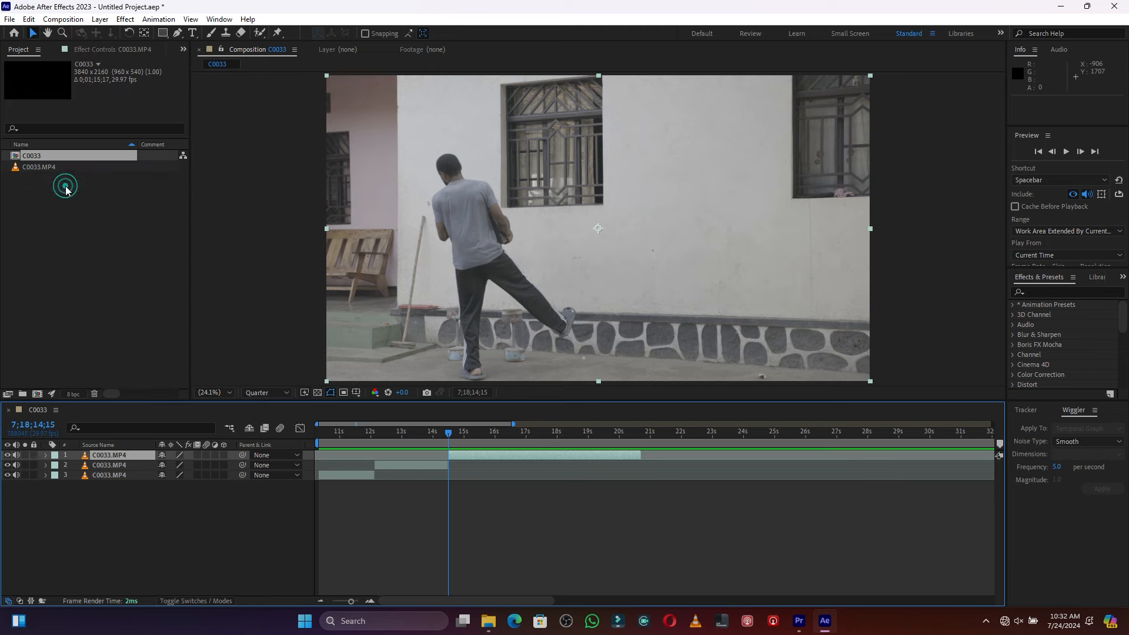
Time-stretch the middle C0033.MP4 segment with a stretch factor of 15%, holding the layer in-point.
{"action": "left_click_drag", "start_coordinate": [448, 432], "coordinate": [407, 435]}
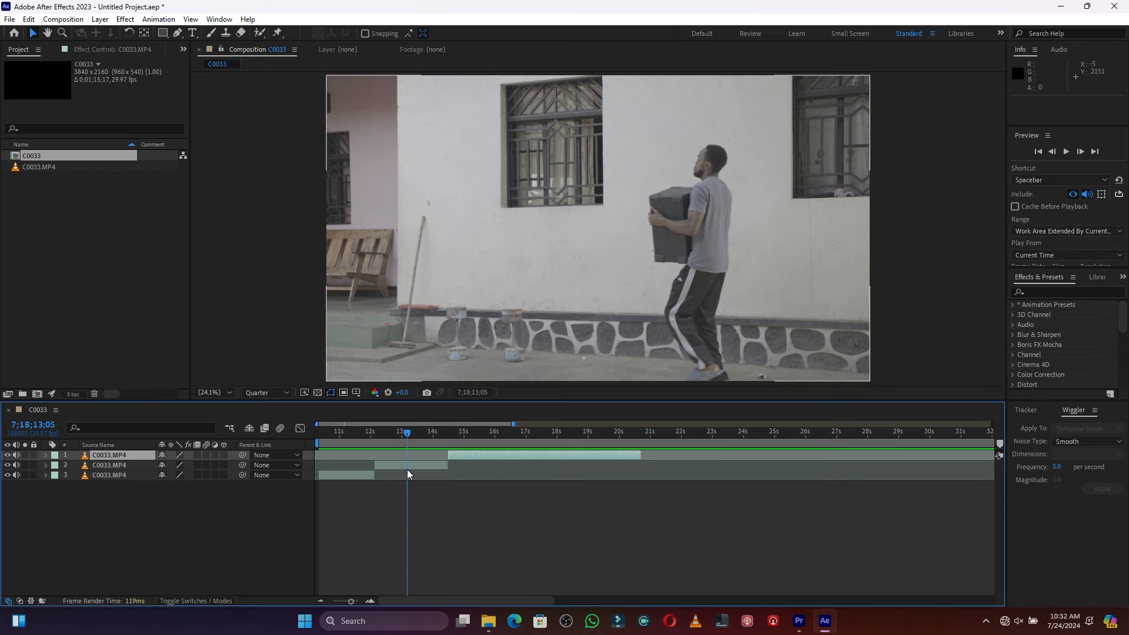
{"action": "left_click", "coordinate": [405, 466]}
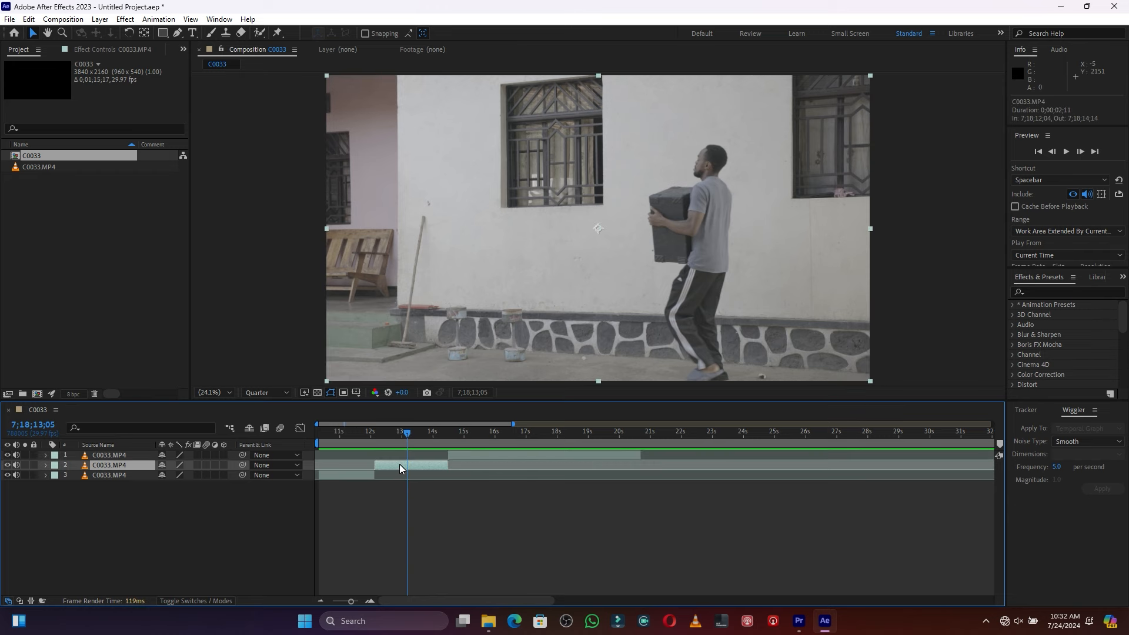
{"action": "right_click", "coordinate": [400, 469]}
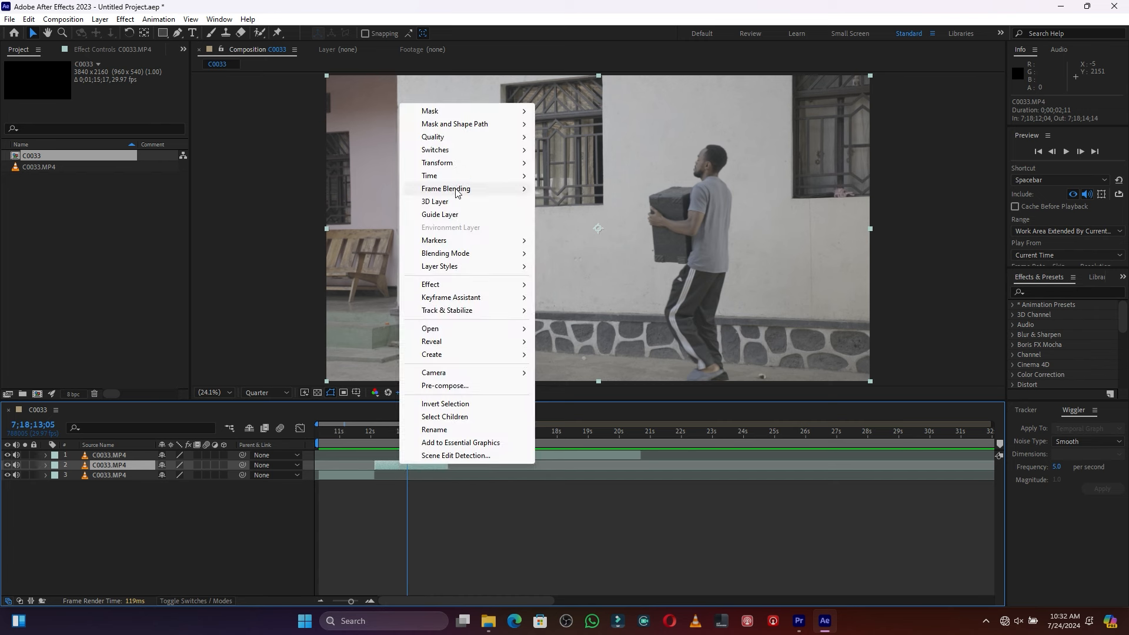
{"action": "mouse_move", "coordinate": [438, 154]}
{"action": "mouse_move", "coordinate": [444, 179]}
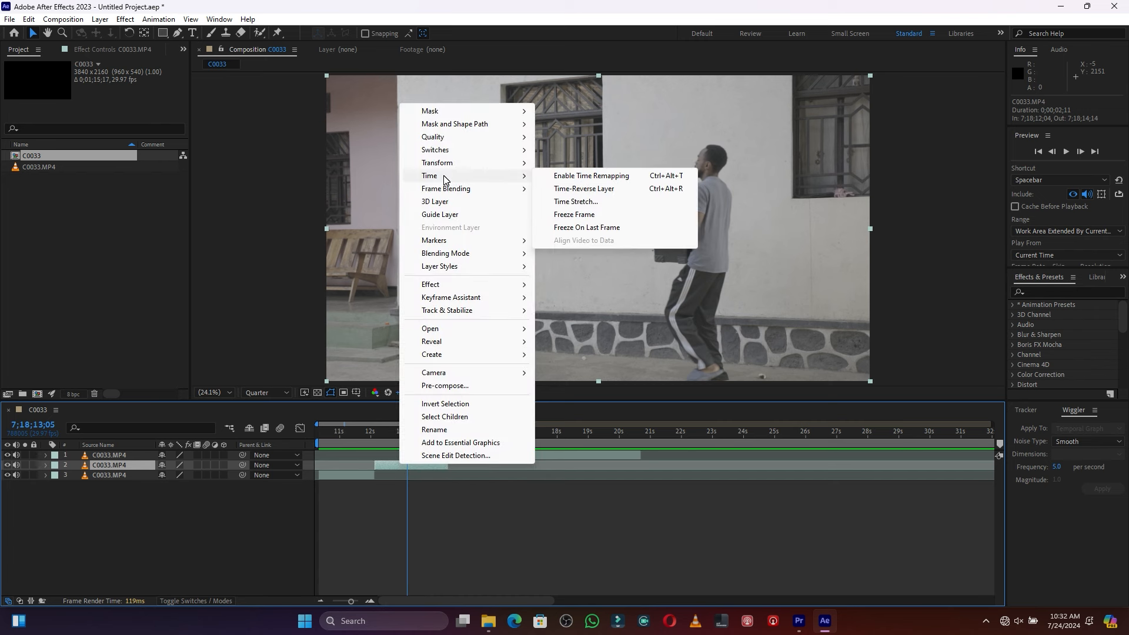
{"action": "left_click", "coordinate": [576, 201]}
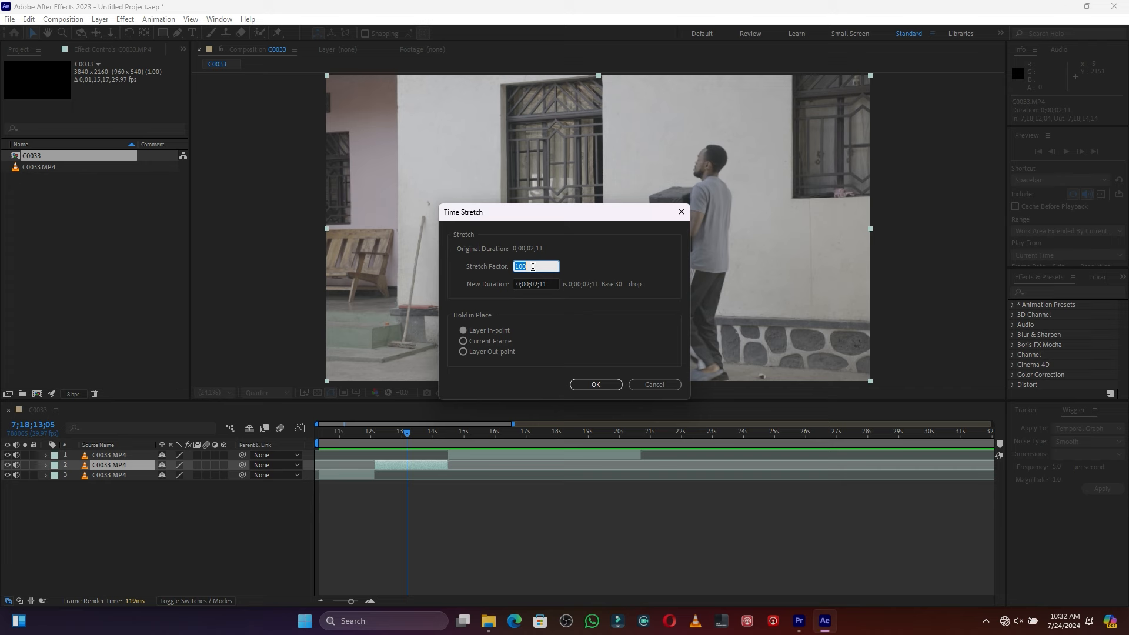
{"action": "type", "text": "15"}
{"action": "left_click", "coordinate": [606, 383]}
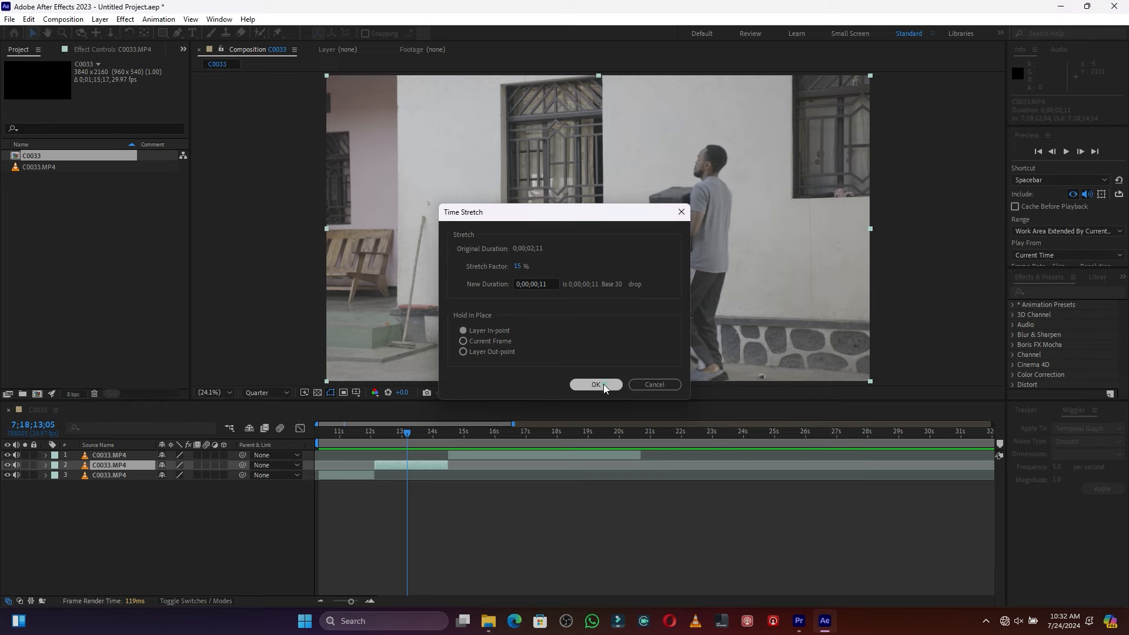
Preview the gap and move the last C0033.MP4 segment earlier to 7;18;12;14, against the end of the middle segment.
{"action": "left_click", "coordinate": [368, 433]}
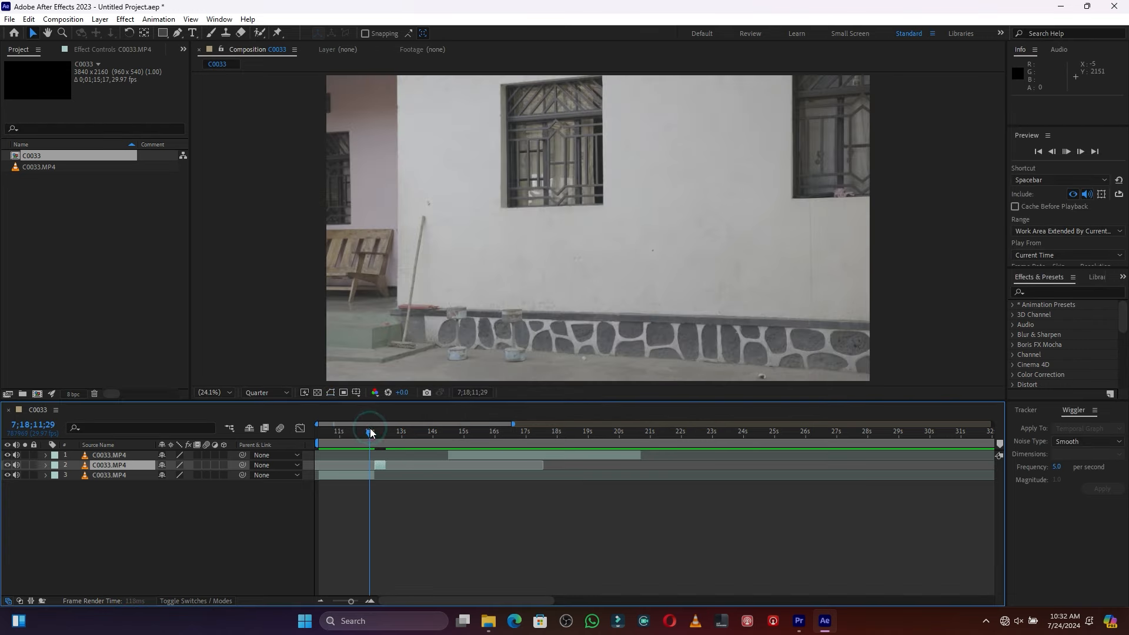
{"action": "key", "text": "space"}
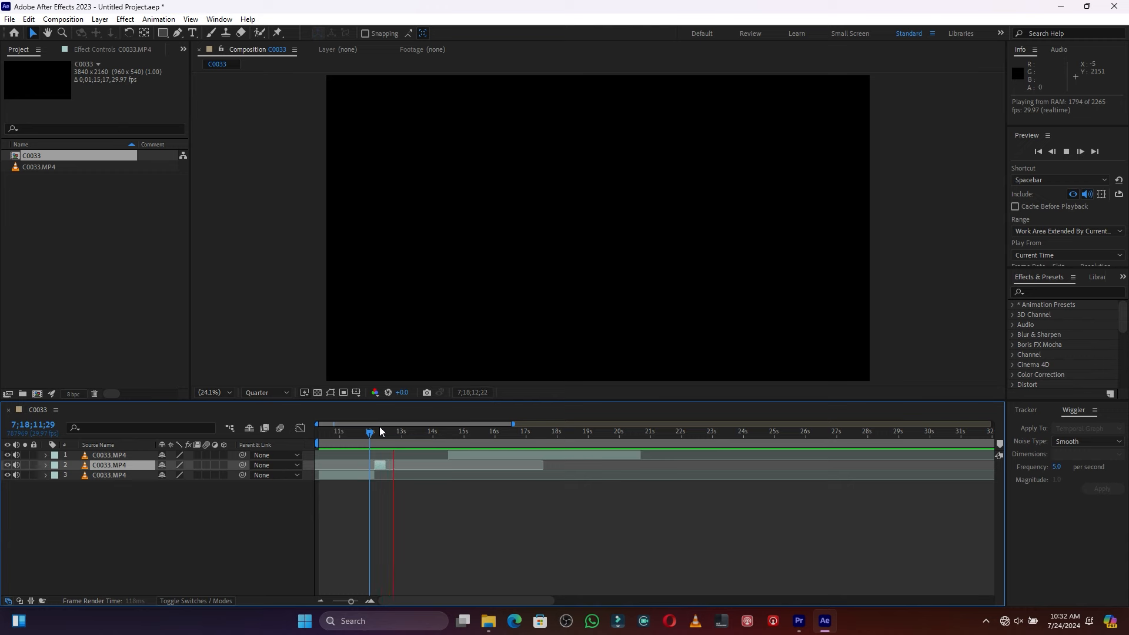
{"action": "left_click", "coordinate": [393, 430]}
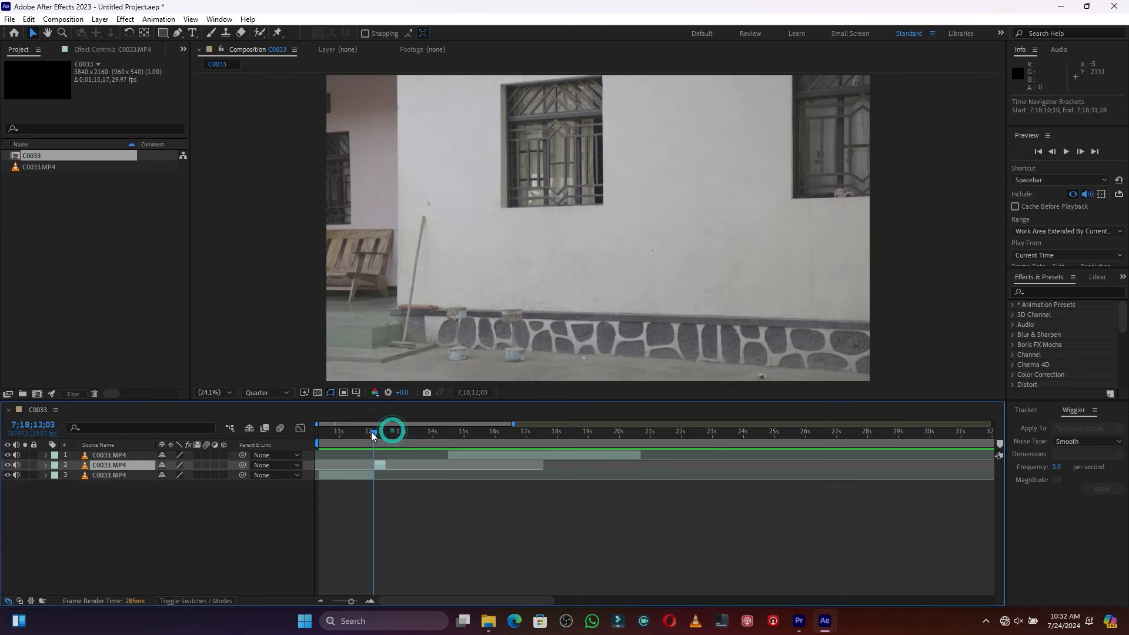
{"action": "left_click_drag", "start_coordinate": [483, 455], "coordinate": [423, 457]}
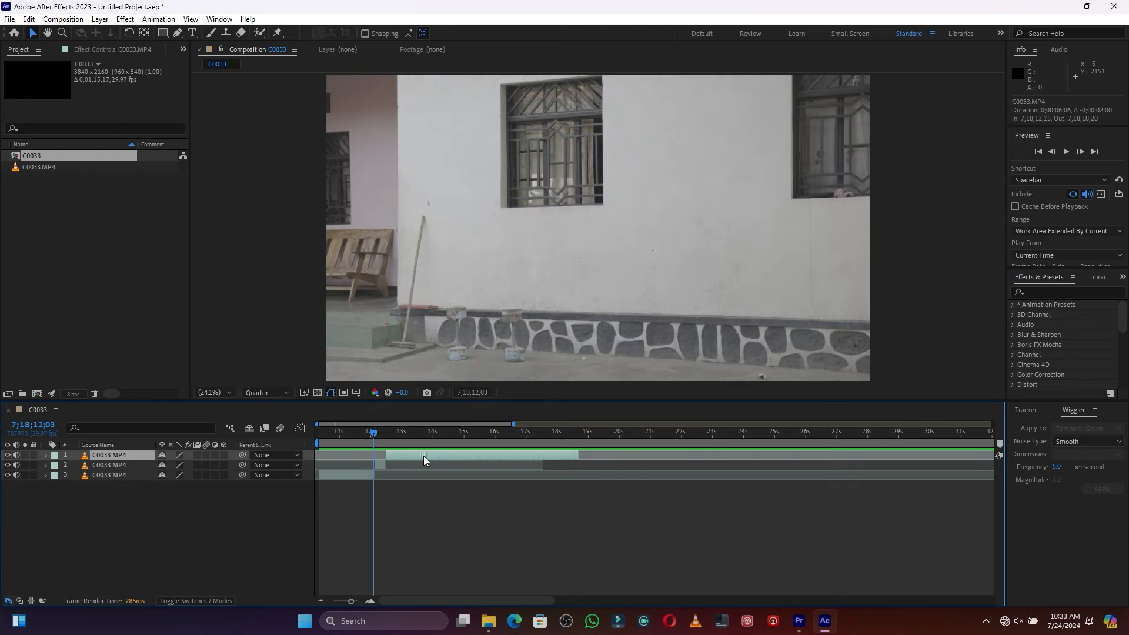
{"action": "left_click_drag", "start_coordinate": [351, 601], "coordinate": [357, 601]}
{"action": "key", "text": "space"}
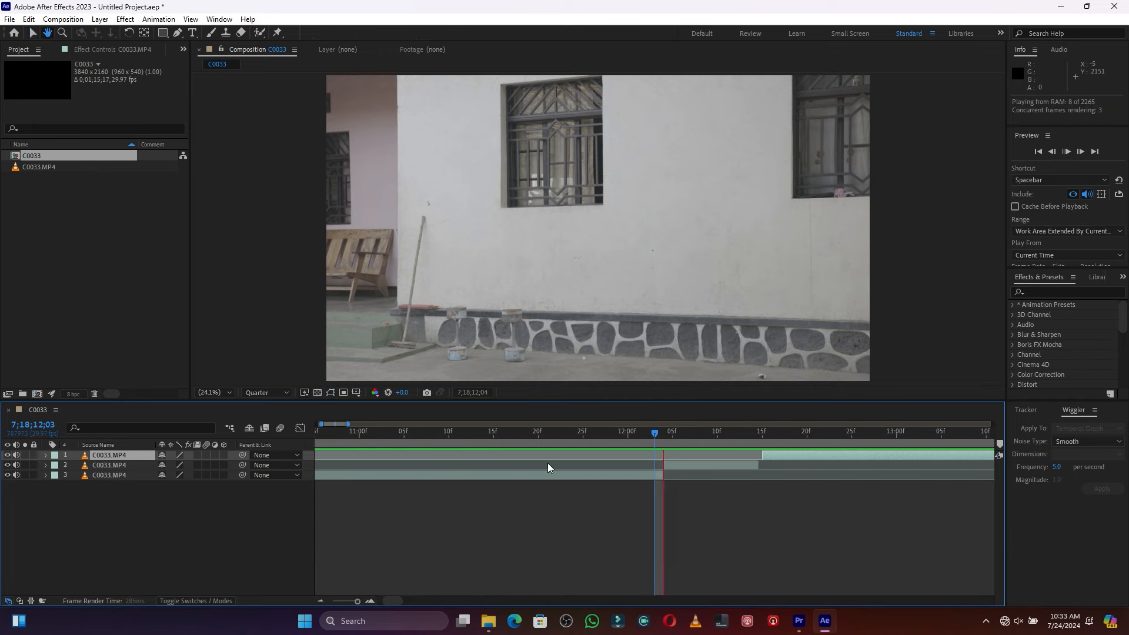
{"action": "key", "text": "space"}
{"action": "left_click", "coordinate": [783, 460]}
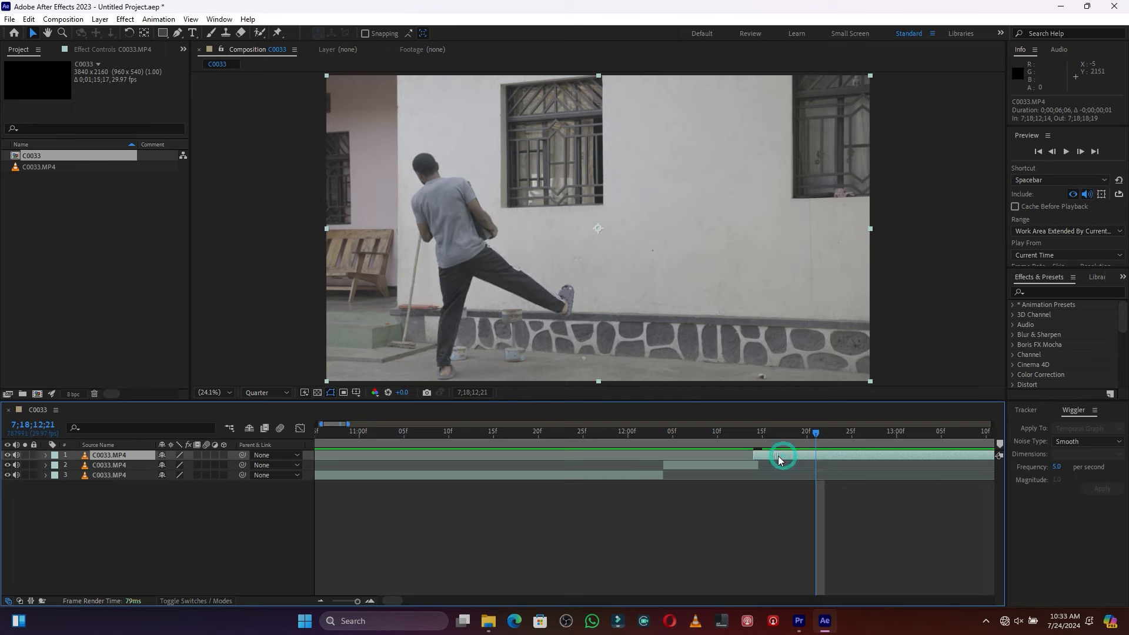
Set the middle C0033.MP4 segment's time stretch factor to 10%.
{"action": "left_click", "coordinate": [708, 434]}
{"action": "left_click", "coordinate": [708, 469]}
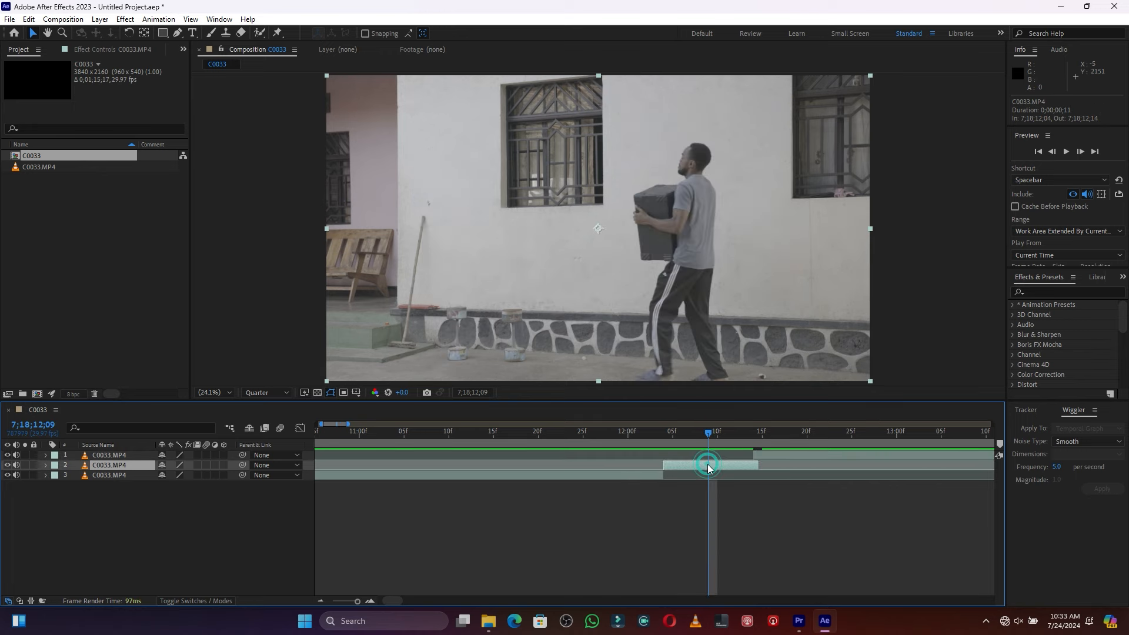
{"action": "right_click", "coordinate": [707, 468]}
{"action": "mouse_move", "coordinate": [745, 174]}
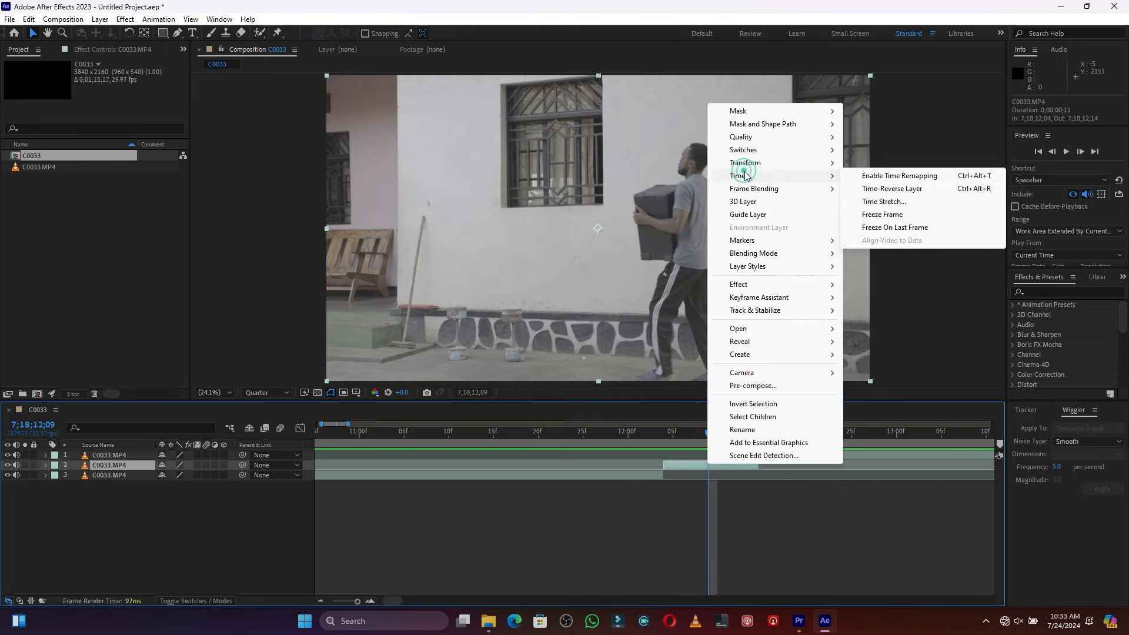
{"action": "left_click", "coordinate": [881, 202]}
{"action": "type", "text": "10"}
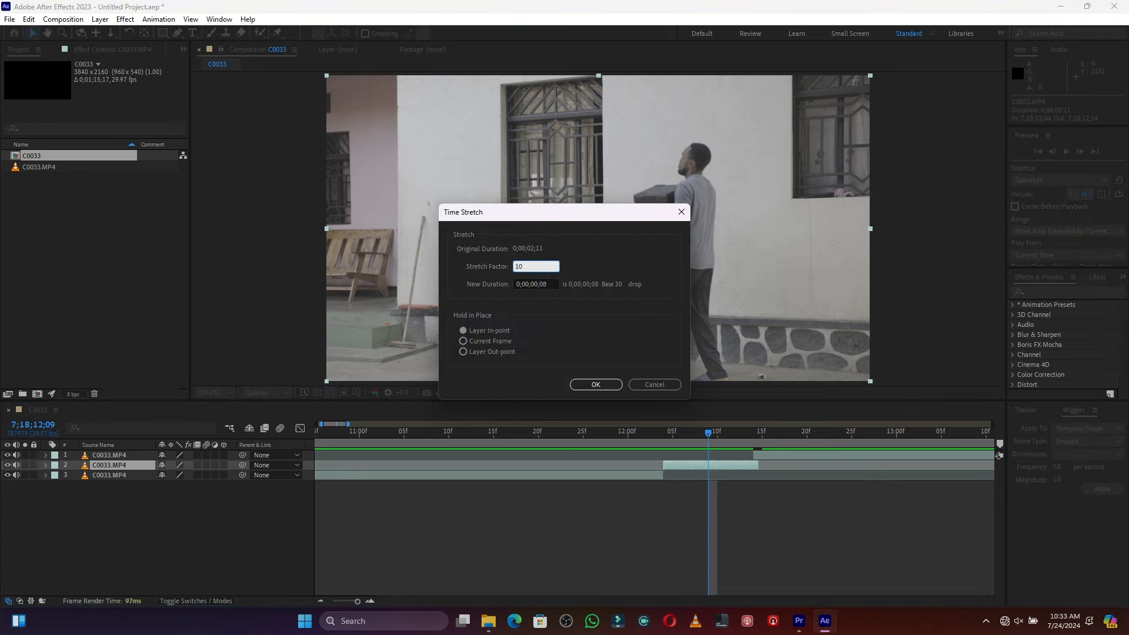
{"action": "key", "text": "Return"}
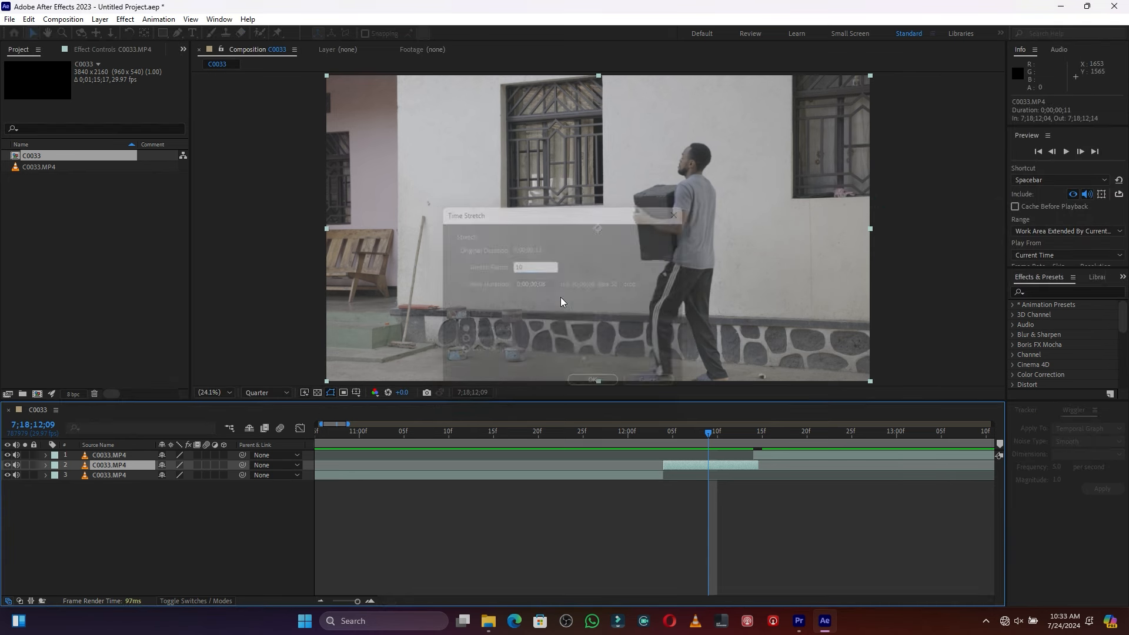
Shift the last C0033.MP4 segment earlier to start at 7;18;12;11, closing the gap, and preview the transition.
{"action": "left_click_drag", "start_coordinate": [796, 453], "coordinate": [773, 455]}
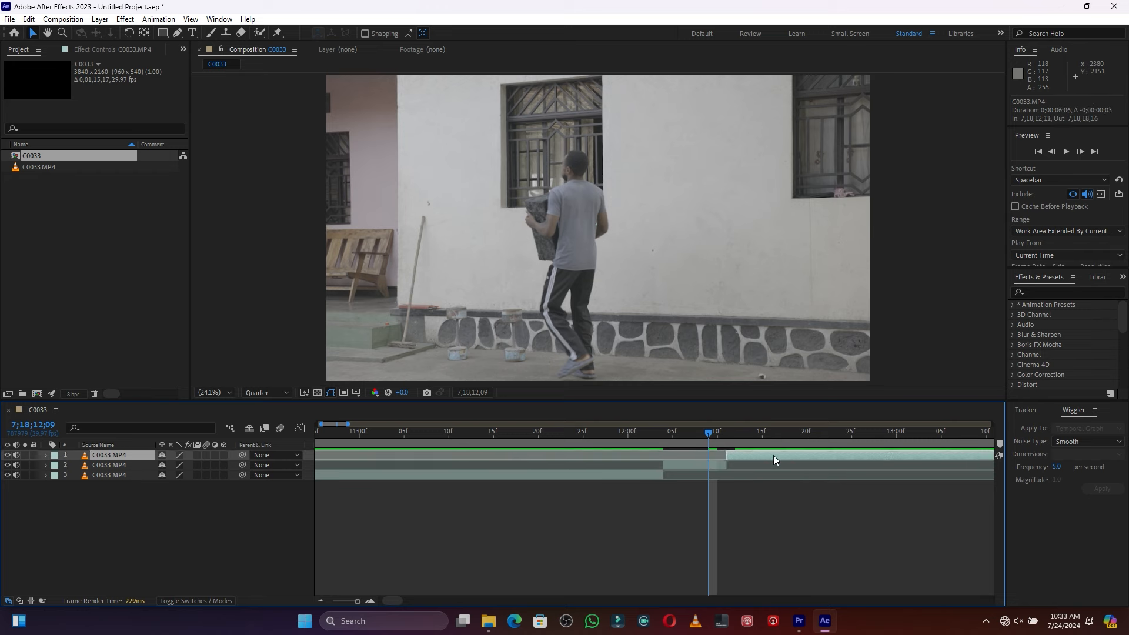
{"action": "key", "text": "space"}
{"action": "left_click", "coordinate": [682, 430]}
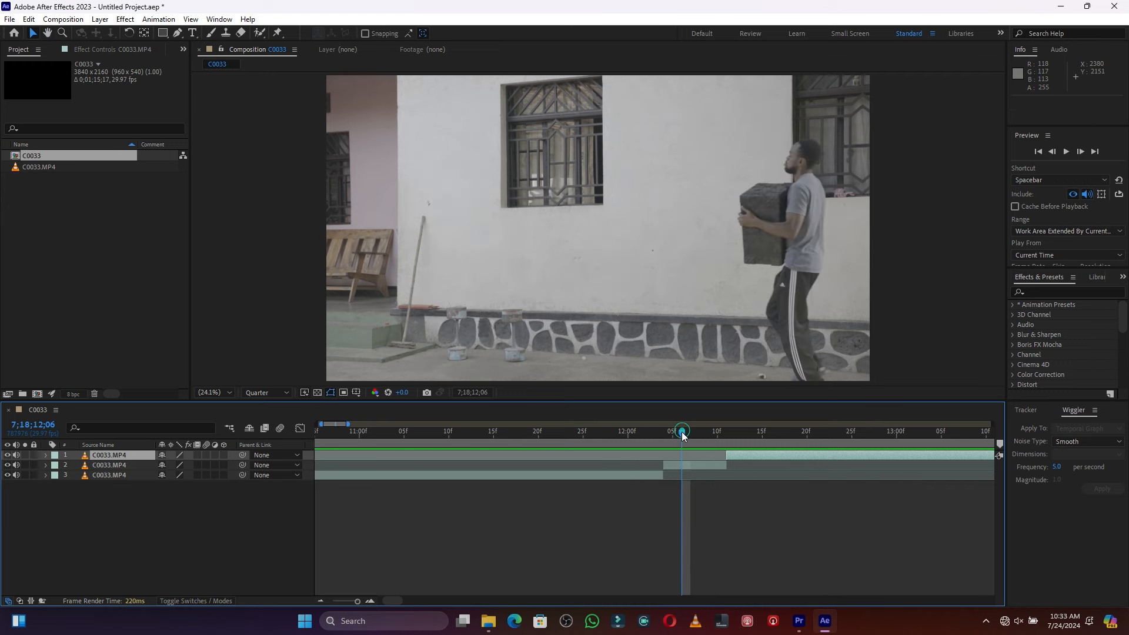
End the work area just past the last segment, at about 7;18;18;17, and trim the composition to the work area.
{"action": "left_click_drag", "start_coordinate": [355, 600], "coordinate": [344, 600]}
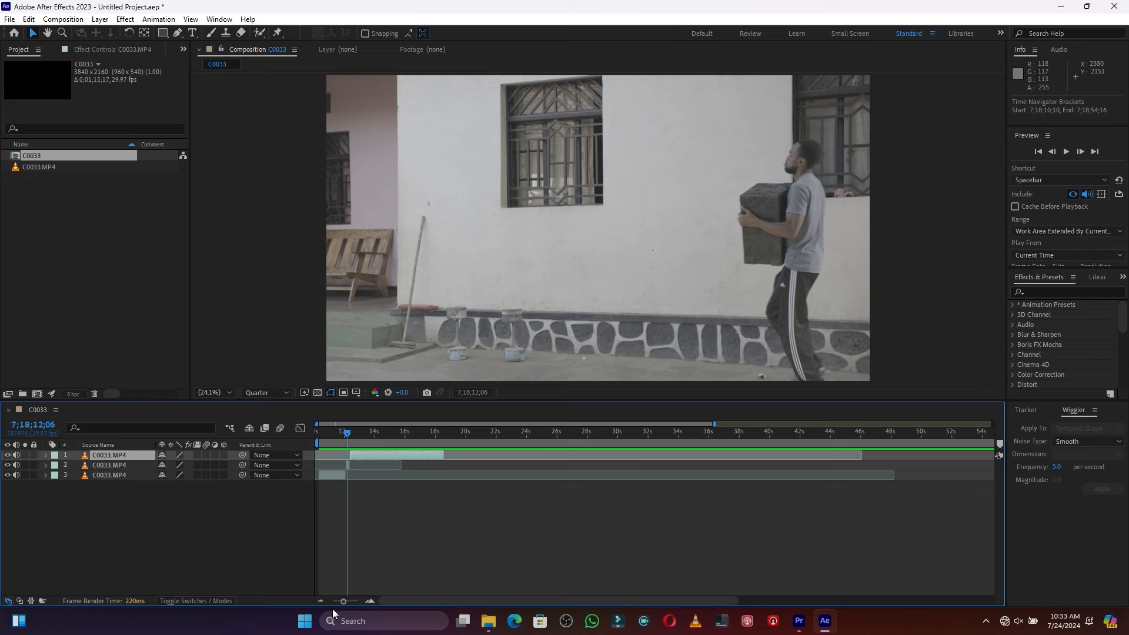
{"action": "left_click_drag", "start_coordinate": [344, 601], "coordinate": [338, 601]}
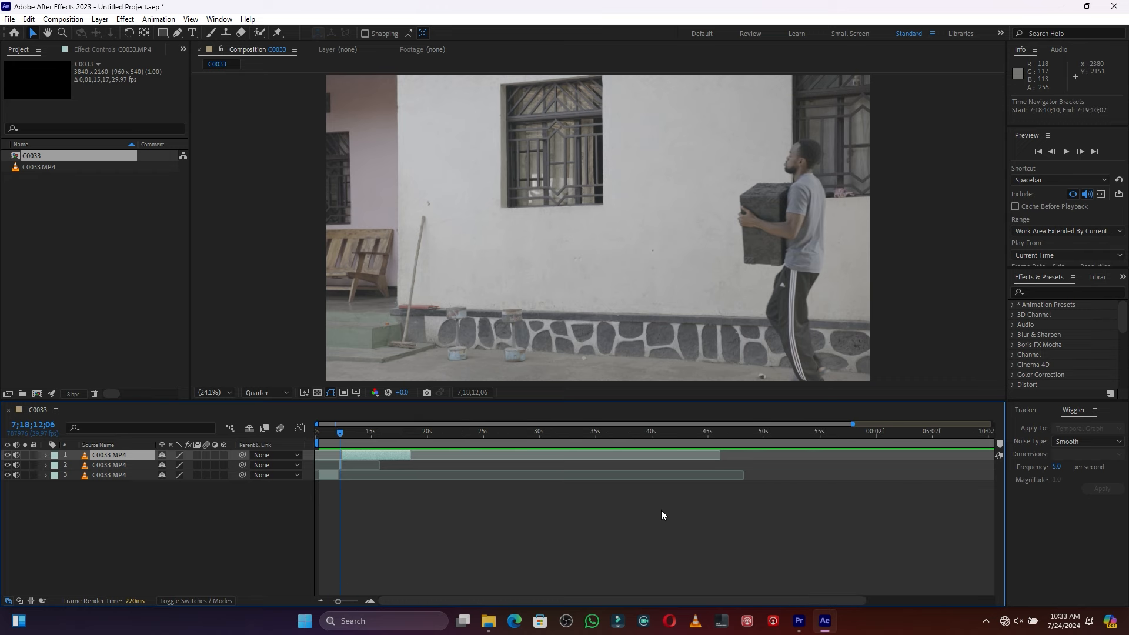
{"action": "left_click_drag", "start_coordinate": [339, 601], "coordinate": [334, 601]}
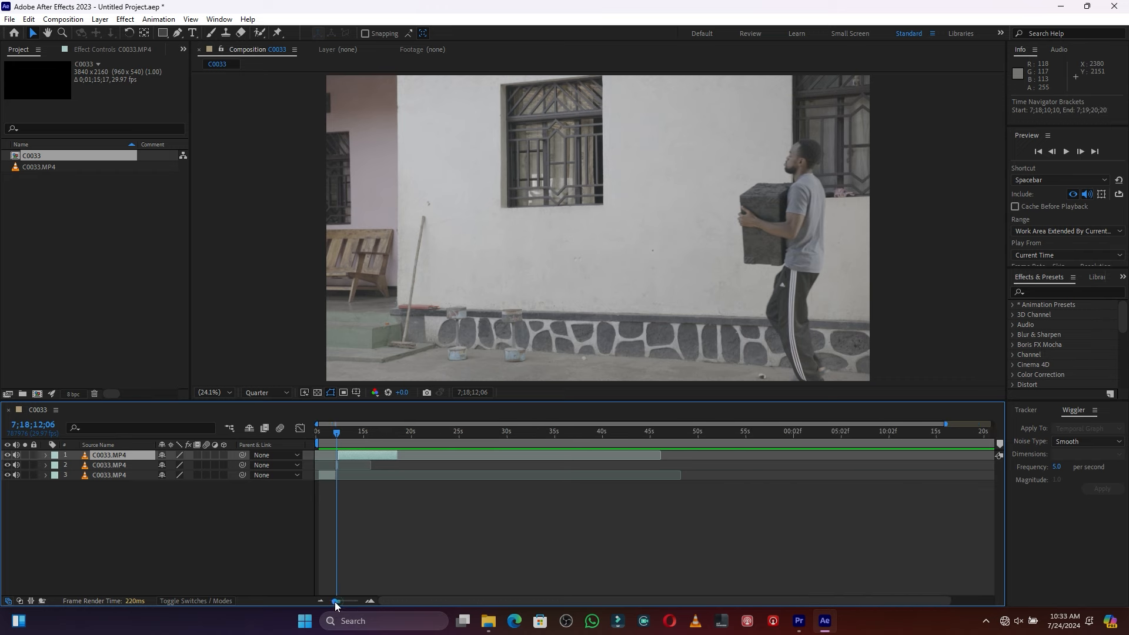
{"action": "left_click_drag", "start_coordinate": [334, 602], "coordinate": [332, 602]}
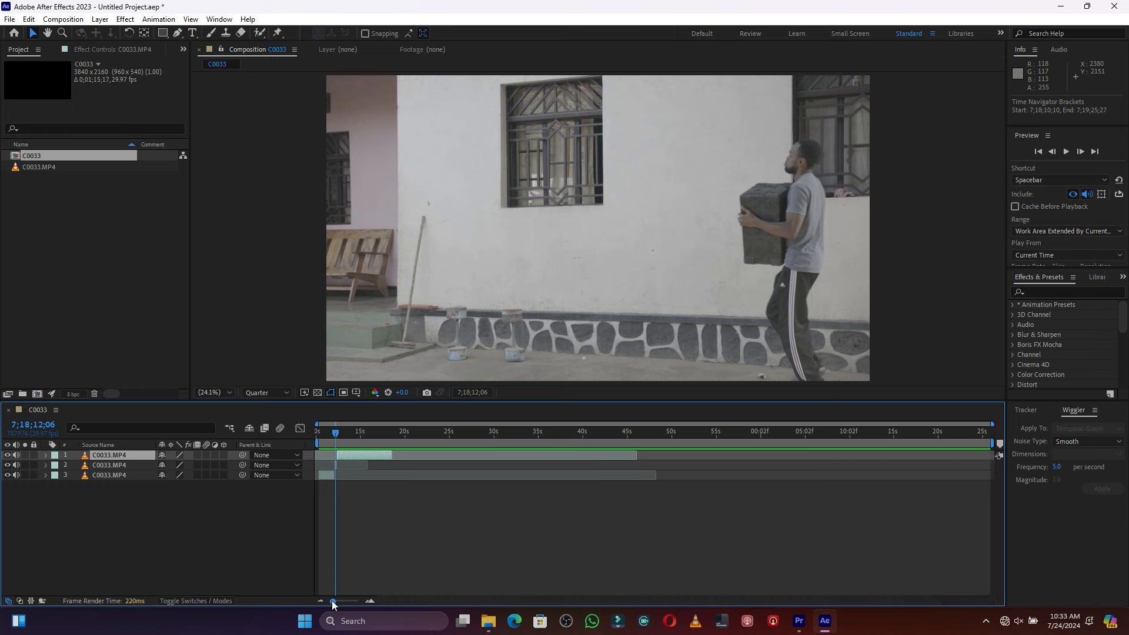
{"action": "left_click_drag", "start_coordinate": [987, 443], "coordinate": [395, 447]}
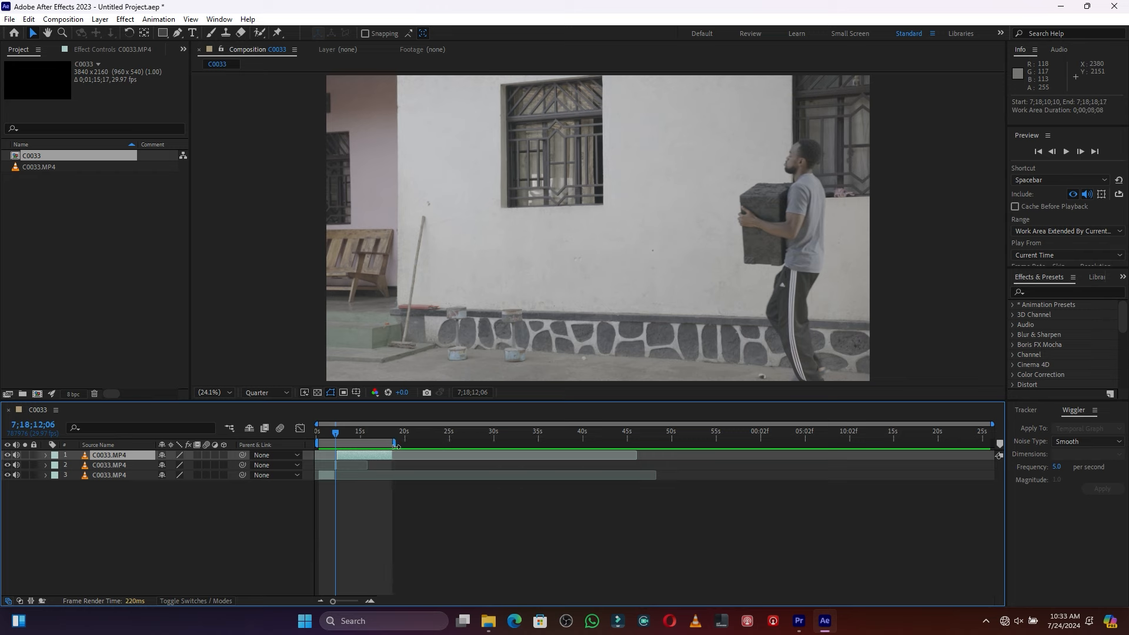
{"action": "left_click_drag", "start_coordinate": [332, 601], "coordinate": [355, 601]}
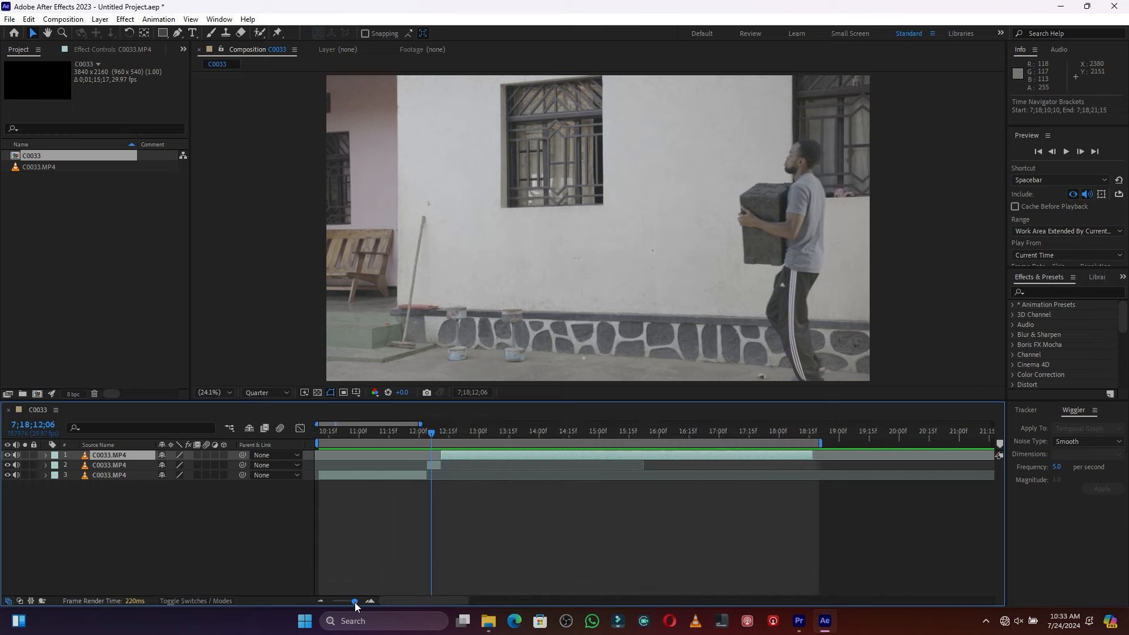
{"action": "right_click", "coordinate": [750, 444]}
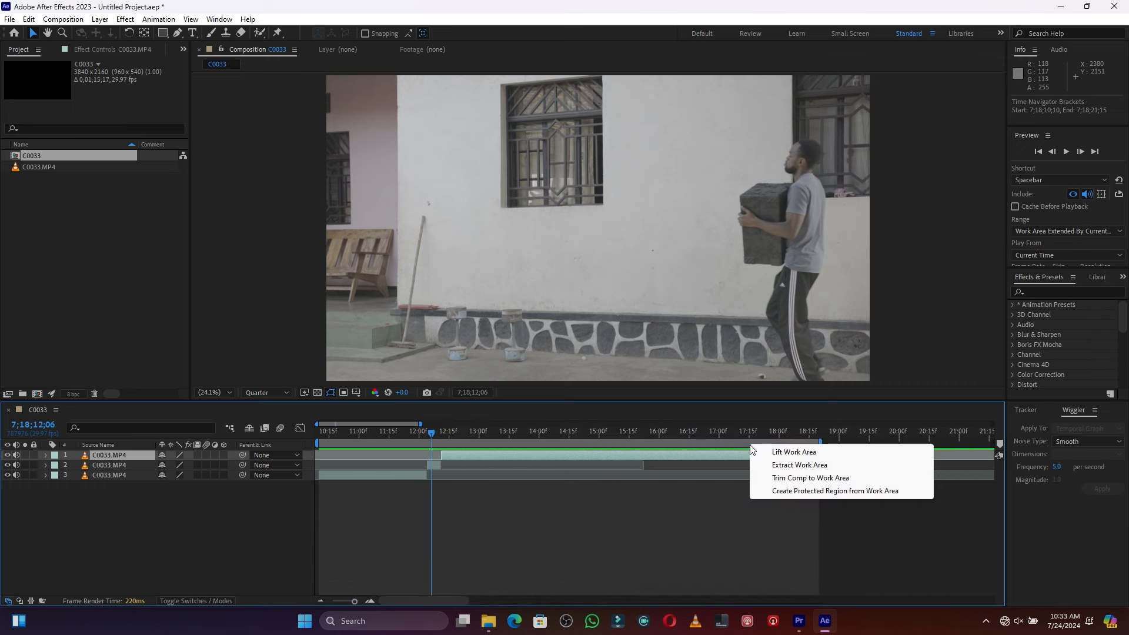
{"action": "left_click", "coordinate": [805, 478]}
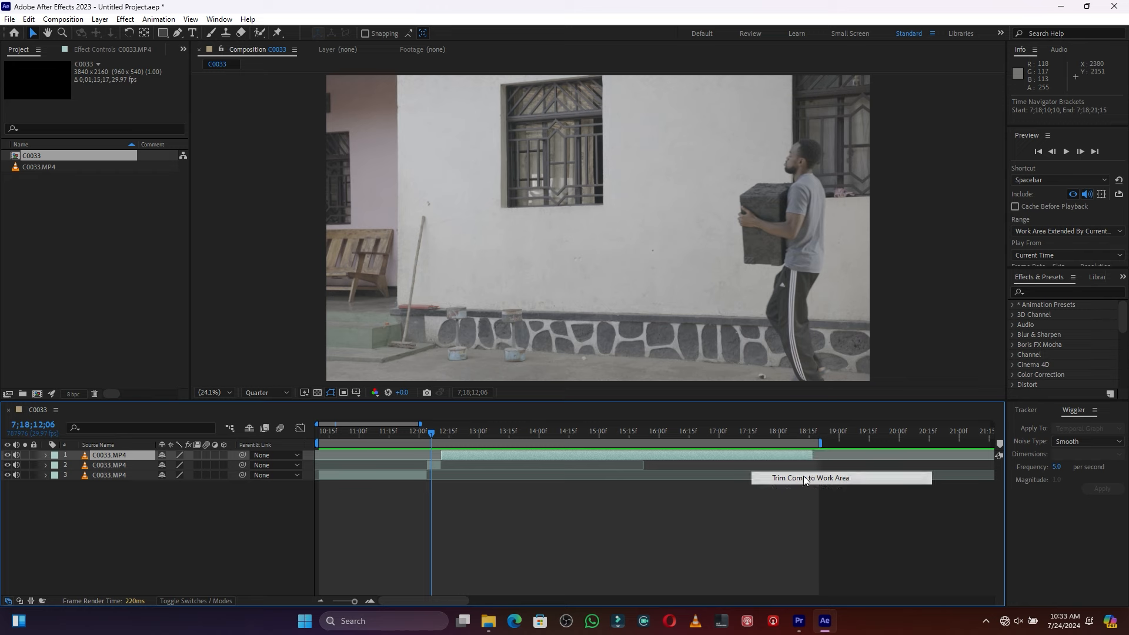
Play back the composition from shortly before the sped-up segment to check the fast movement.
{"action": "left_click", "coordinate": [445, 432]}
{"action": "key", "text": "space"}
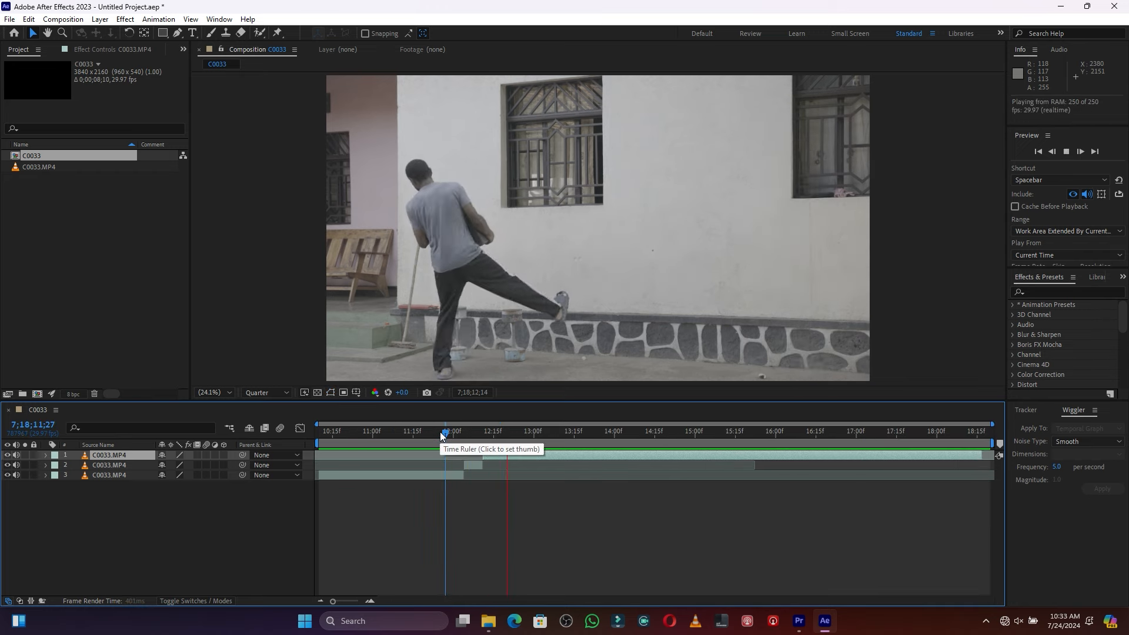
{"action": "left_click", "coordinate": [414, 432]}
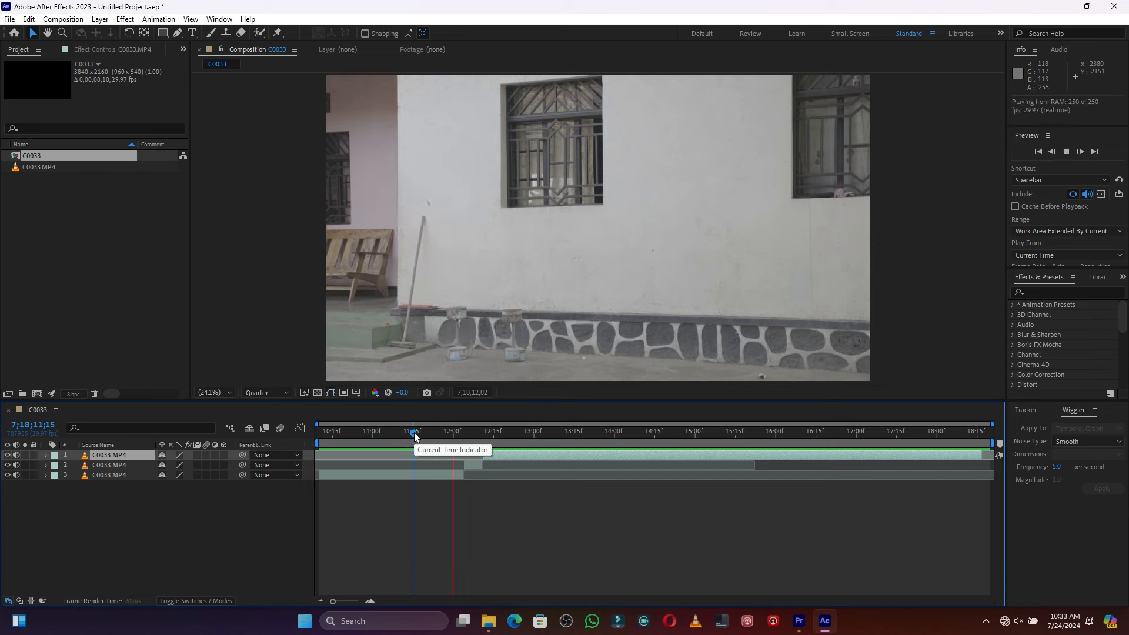
Find the CC Force Motion Blur effect by searching for "motion blur" and apply it to the middle C0033.MP4 segment.
{"action": "key", "text": "space"}
{"action": "left_click", "coordinate": [479, 432]}
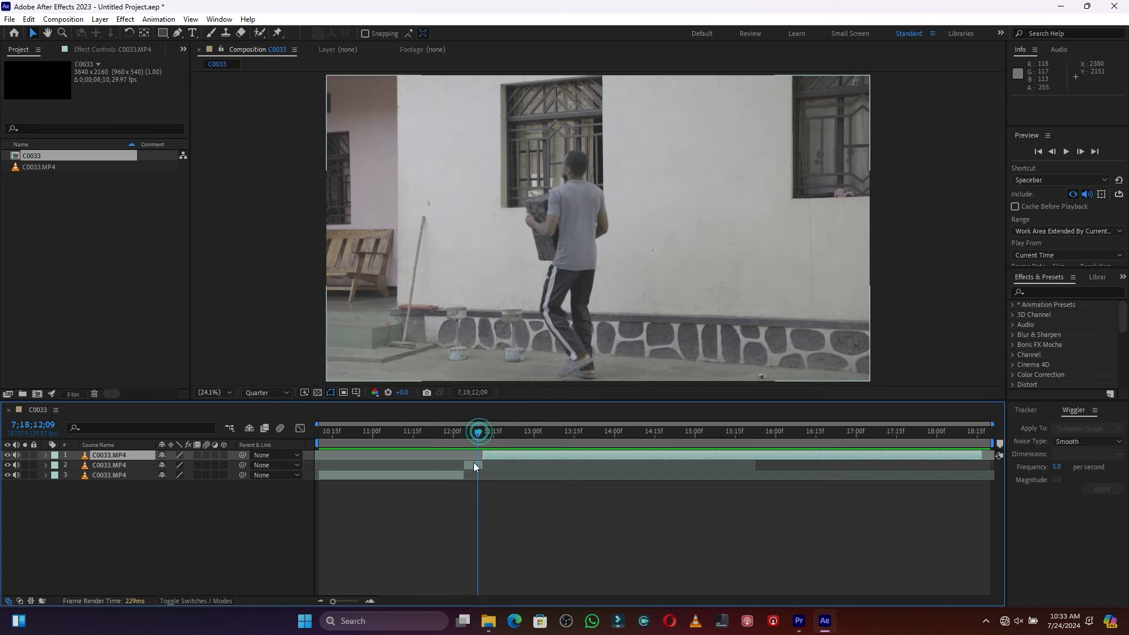
{"action": "left_click", "coordinate": [473, 465]}
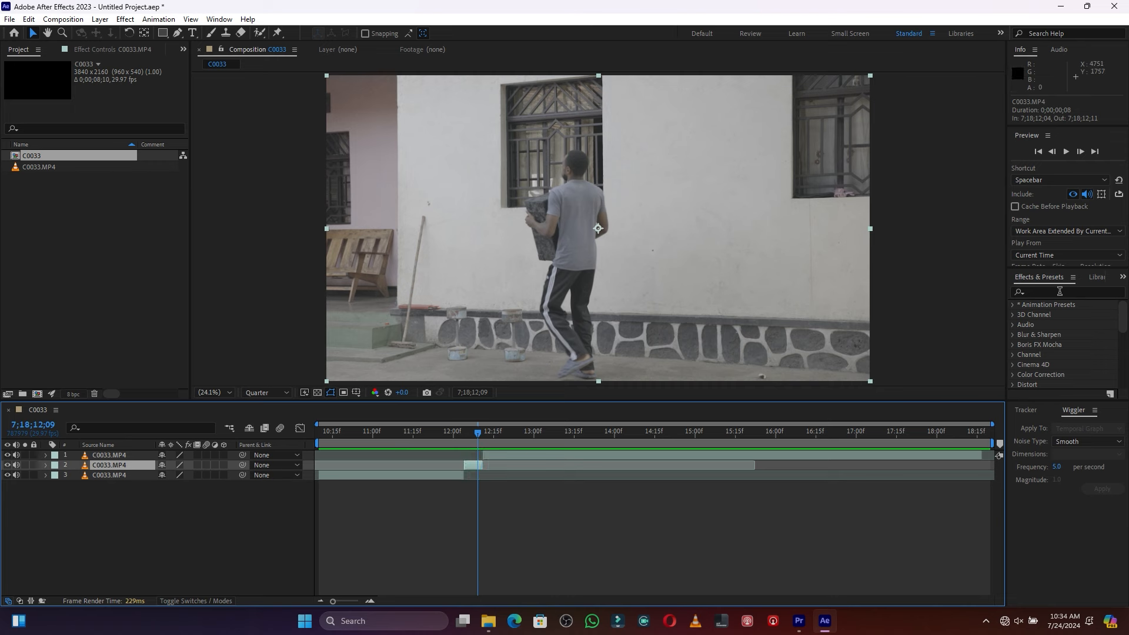
{"action": "left_click", "coordinate": [1059, 291]}
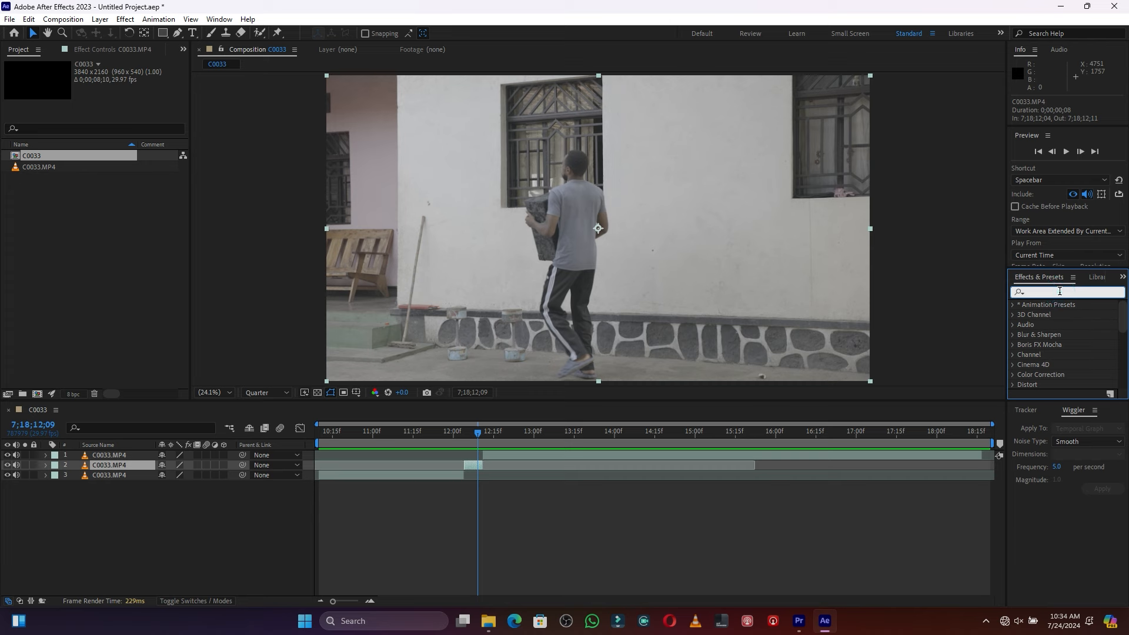
{"action": "type", "text": "motio"}
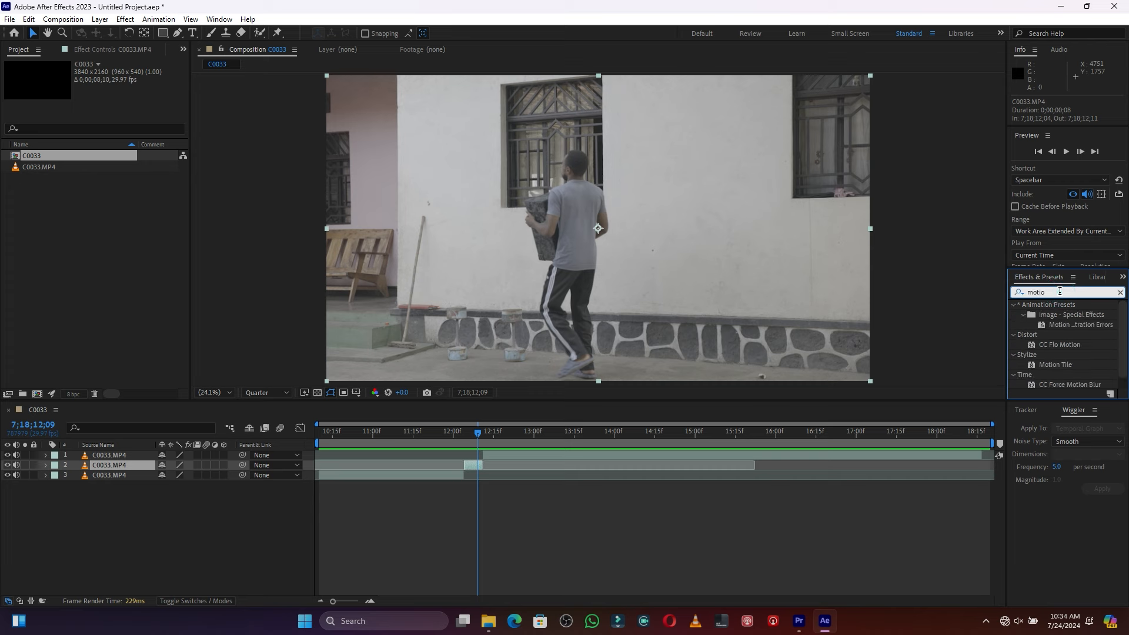
{"action": "type", "text": "n blur"}
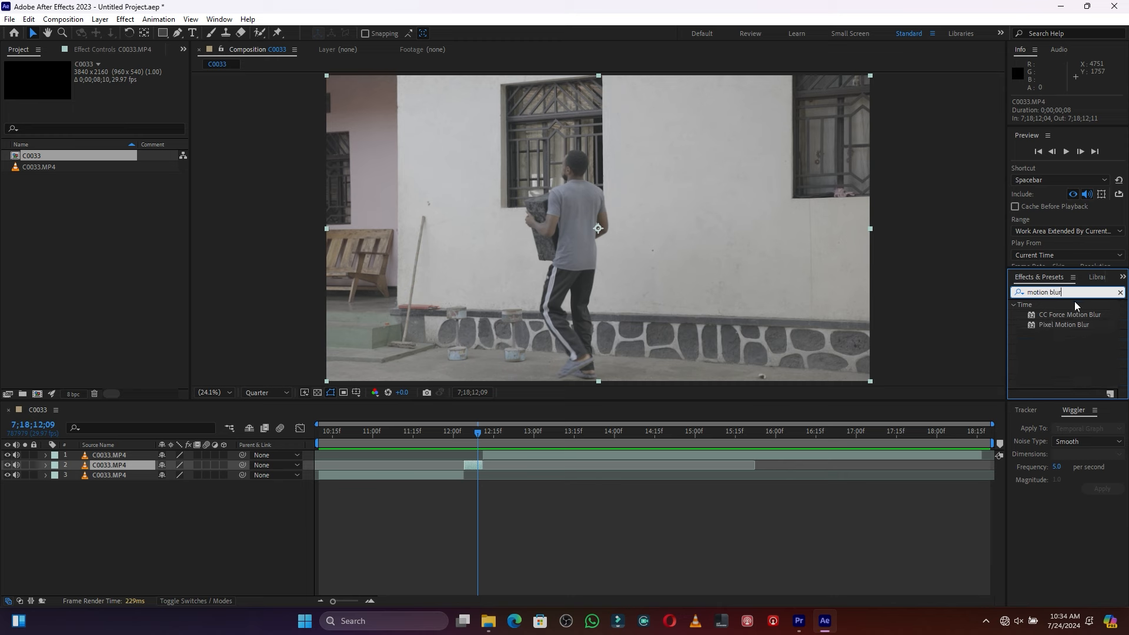
{"action": "left_click", "coordinate": [1071, 316]}
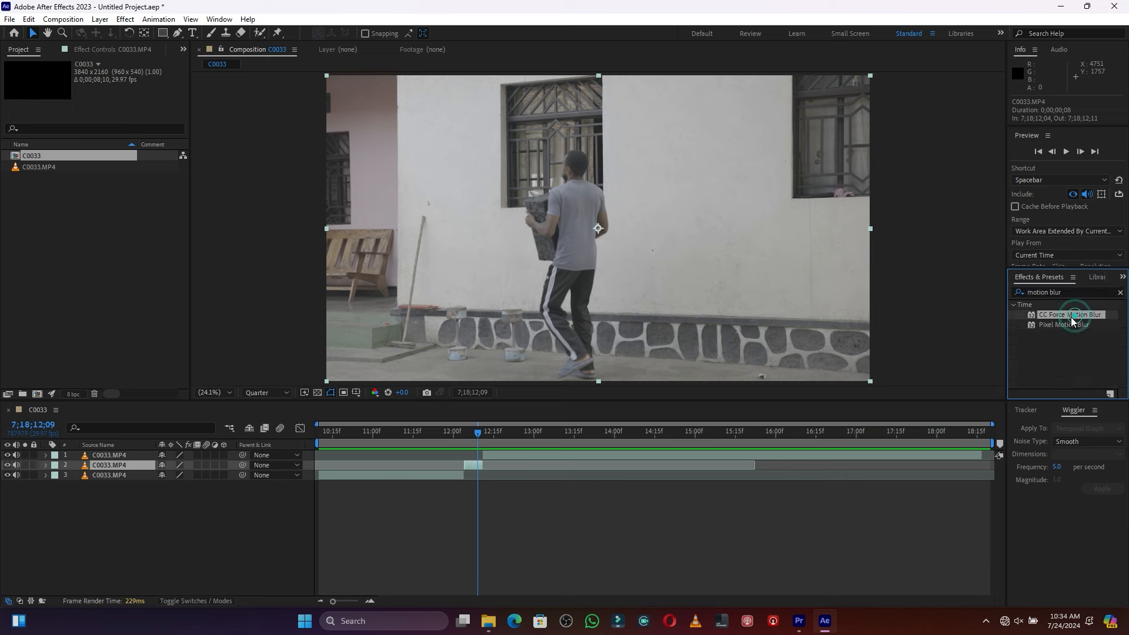
{"action": "left_click_drag", "start_coordinate": [1086, 312], "coordinate": [472, 435]}
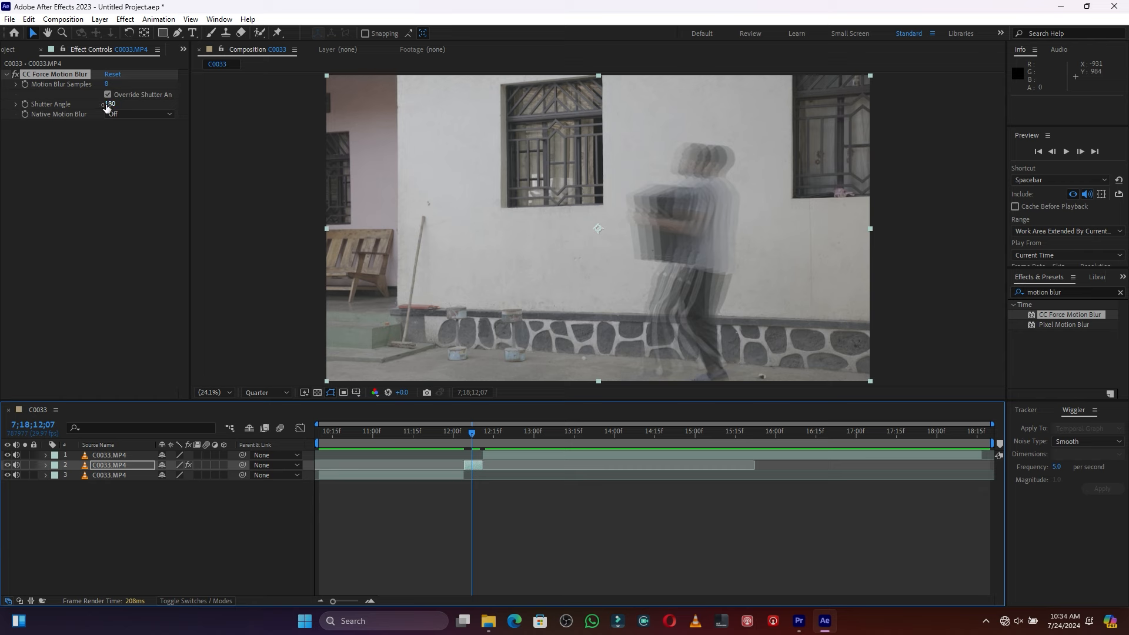
Raise the middle segment's CC Force Motion Blur shutter angle to 604 and play back the blurred movement.
{"action": "left_click_drag", "start_coordinate": [106, 105], "coordinate": [234, 102]}
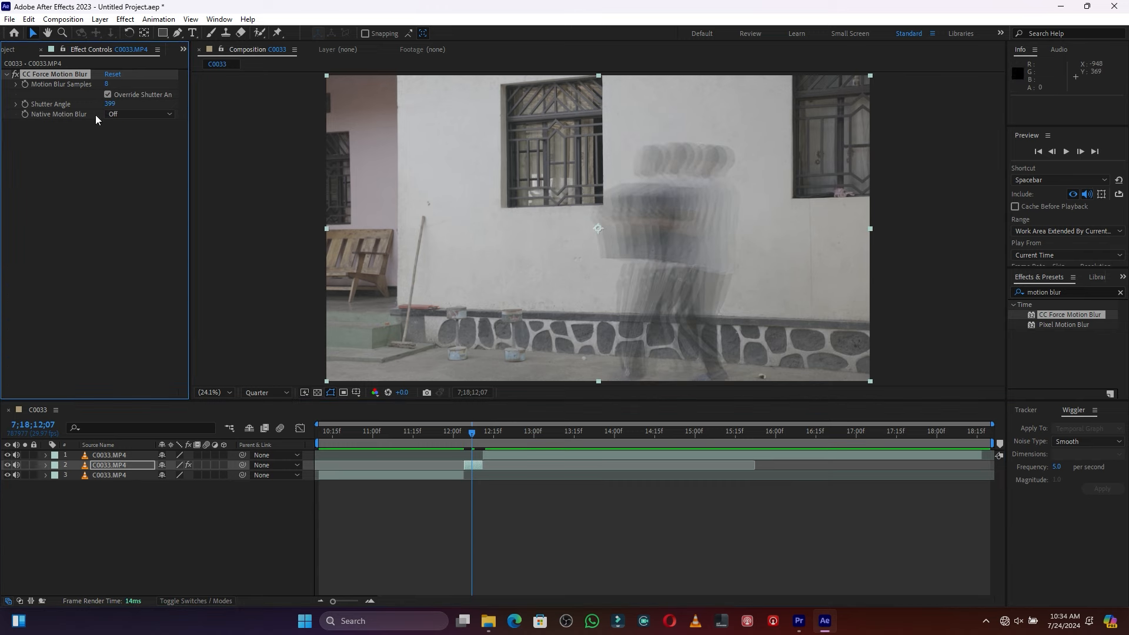
{"action": "left_click_drag", "start_coordinate": [111, 104], "coordinate": [217, 98]}
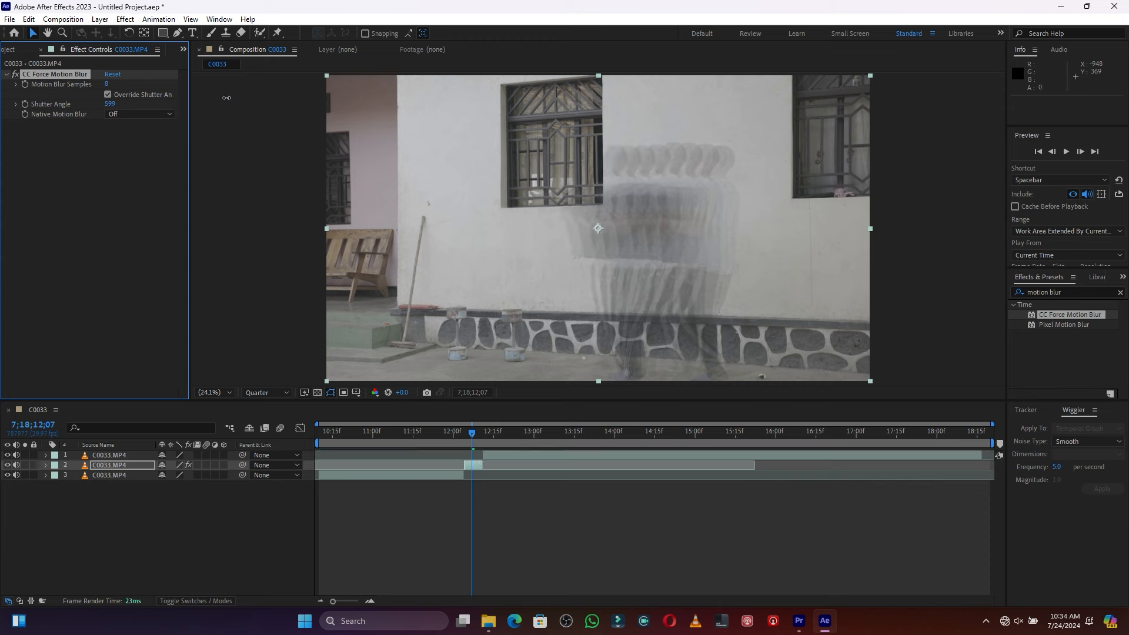
{"action": "left_click", "coordinate": [457, 428]}
{"action": "key", "text": "space"}
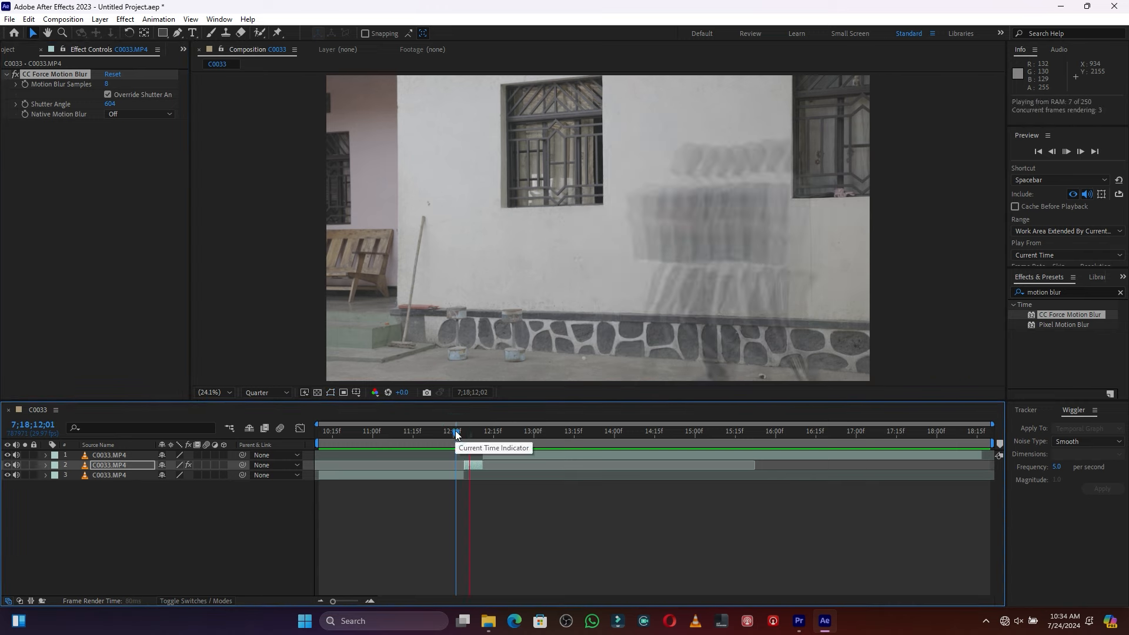
{"action": "key", "text": "space"}
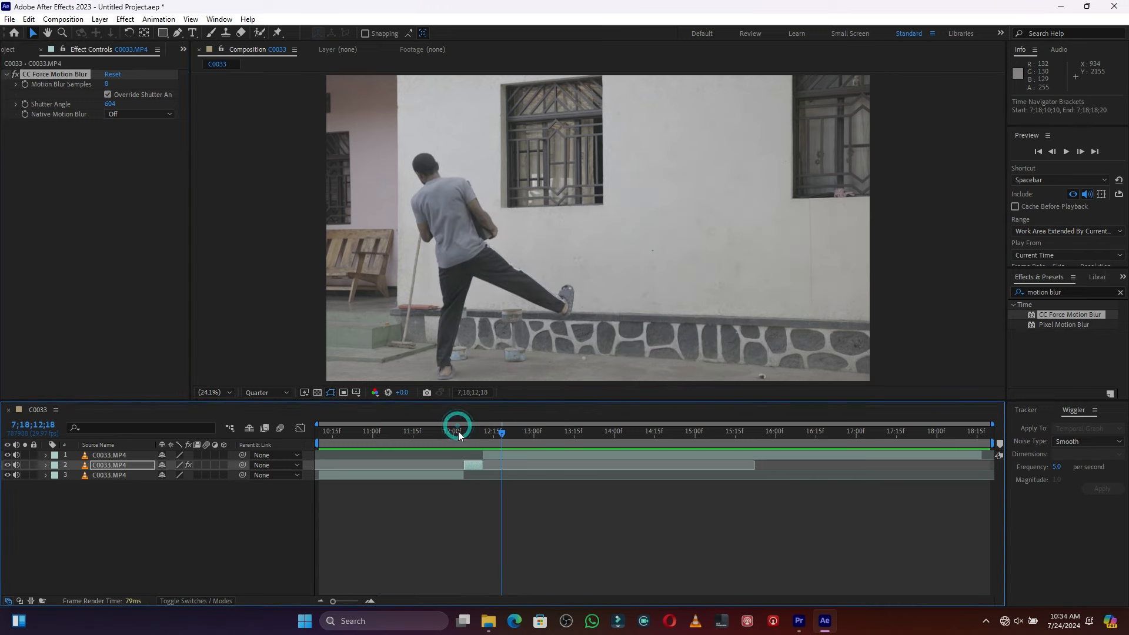
{"action": "left_click", "coordinate": [457, 431]}
{"action": "key", "text": "space"}
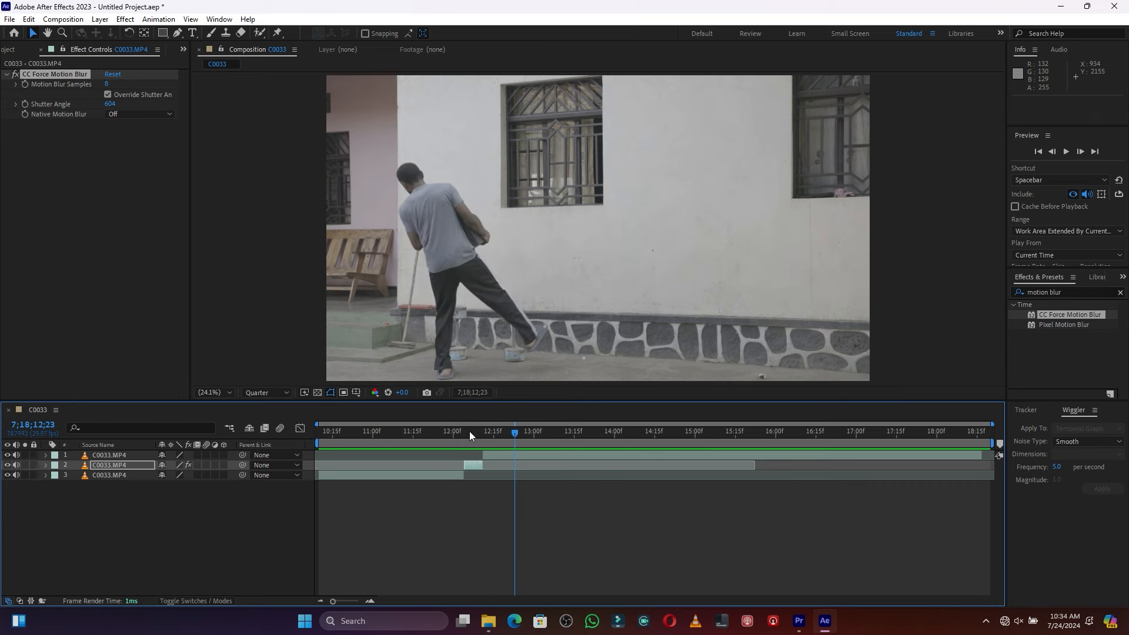
{"action": "left_click", "coordinate": [469, 432]}
{"action": "key", "text": "space"}
{"action": "key", "text": "space"}
{"action": "left_click_drag", "start_coordinate": [458, 430], "coordinate": [472, 430]}
Pre-compose all three C0033.MP4 layers as Pre-comp 1, moving all attributes into the new composition.
{"action": "left_click", "coordinate": [469, 465]}
{"action": "left_click", "coordinate": [469, 463]}
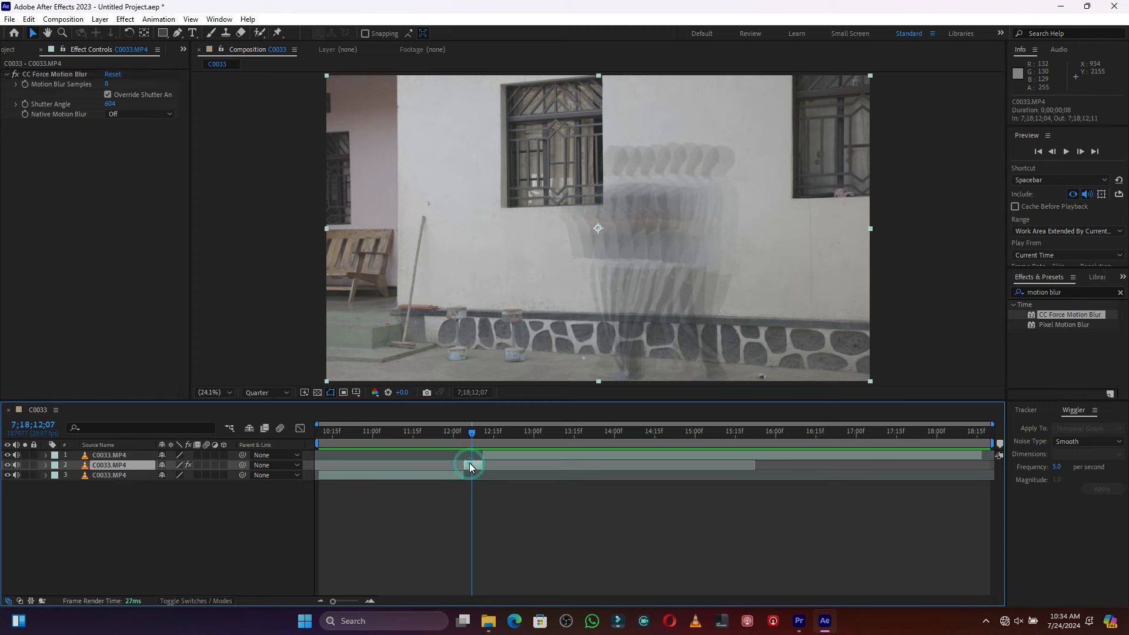
{"action": "left_click_drag", "start_coordinate": [333, 602], "coordinate": [347, 601]}
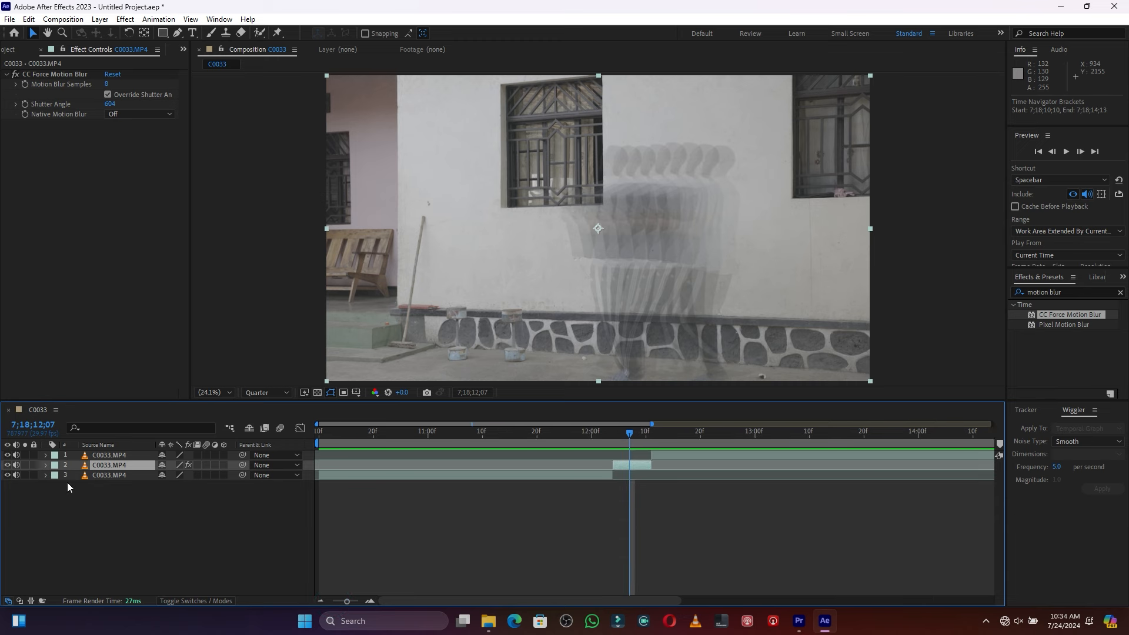
{"action": "left_click", "coordinate": [135, 549]}
{"action": "left_click_drag", "start_coordinate": [187, 538], "coordinate": [91, 451]}
{"action": "right_click", "coordinate": [104, 464]}
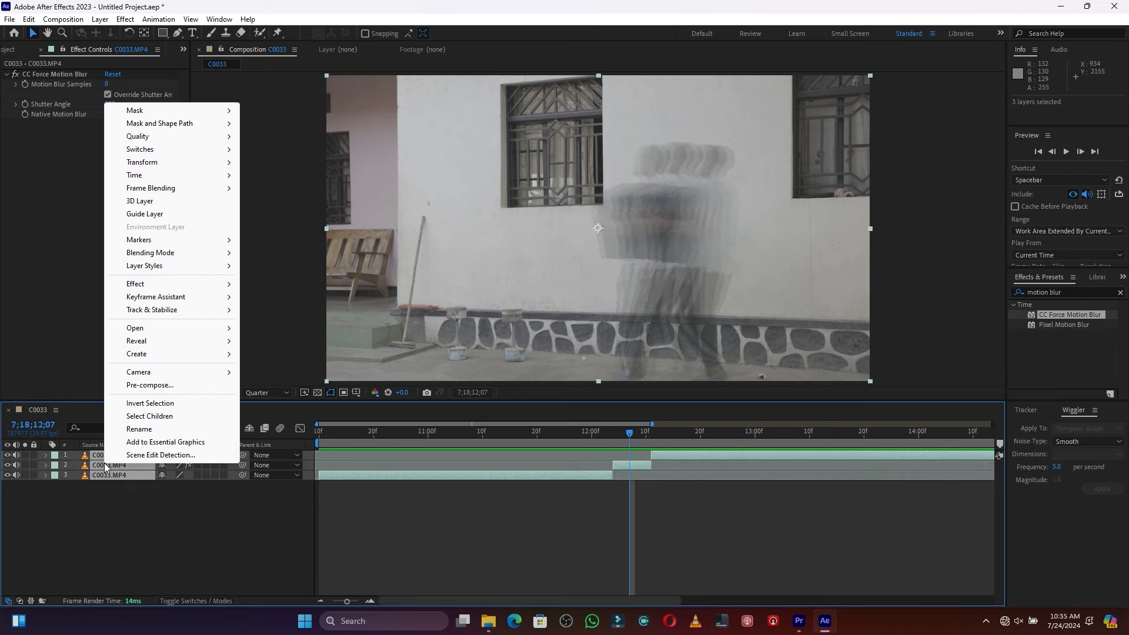
{"action": "left_click", "coordinate": [168, 386]}
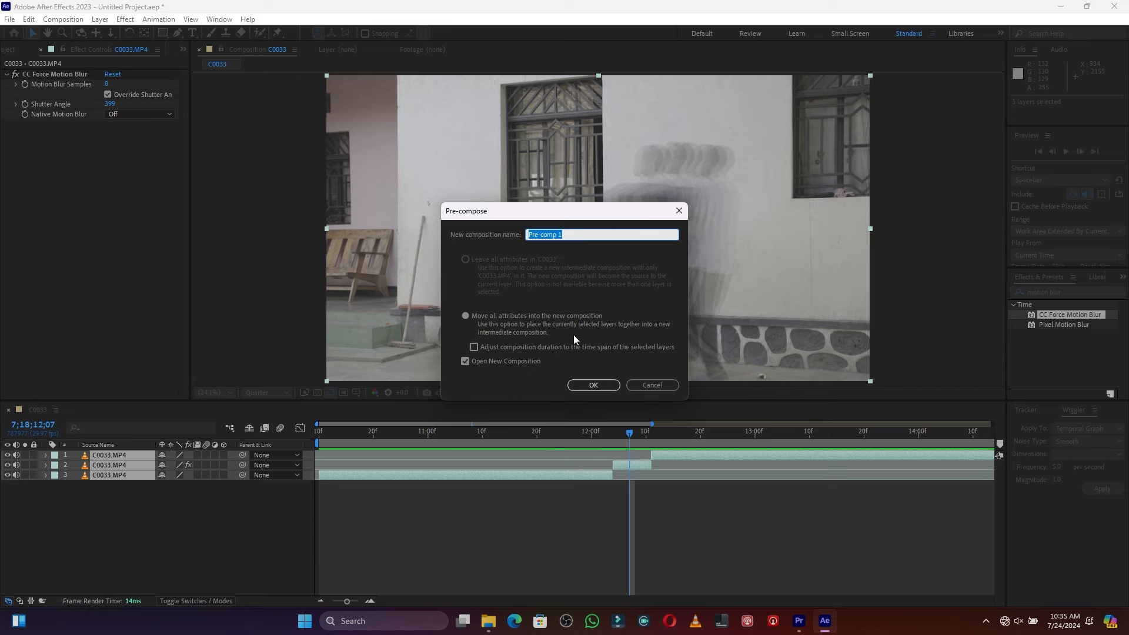
{"action": "left_click", "coordinate": [593, 385]}
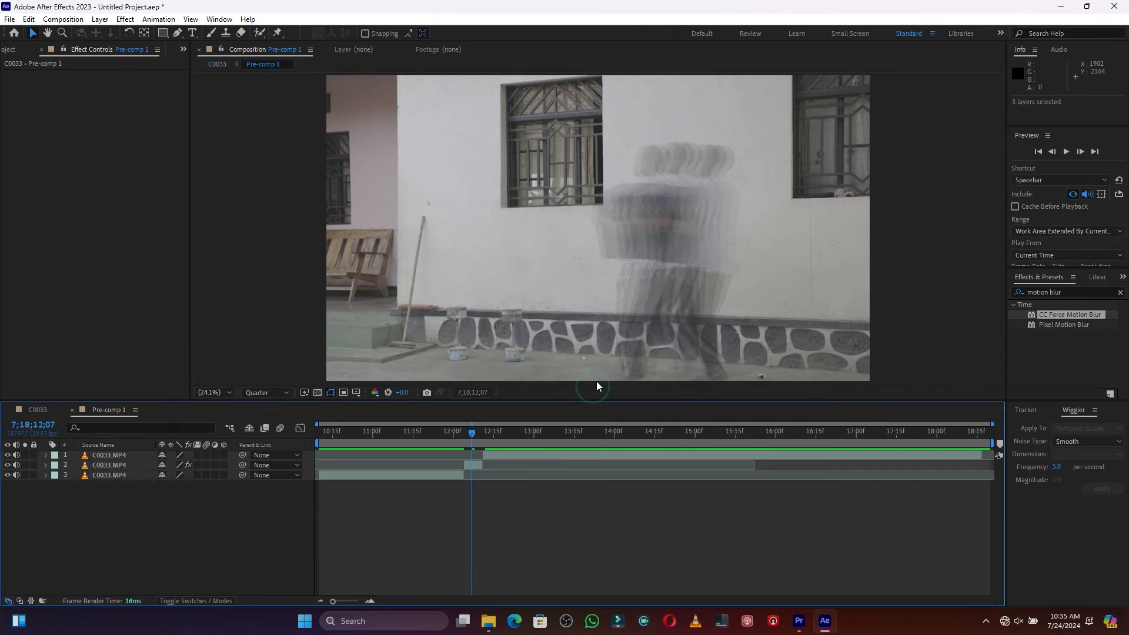
In the C0033 composition, add Position keyframes to Pre-comp 1 at 7;18;12;03 and 7;18;12;11, and select both.
{"action": "left_click", "coordinate": [35, 415]}
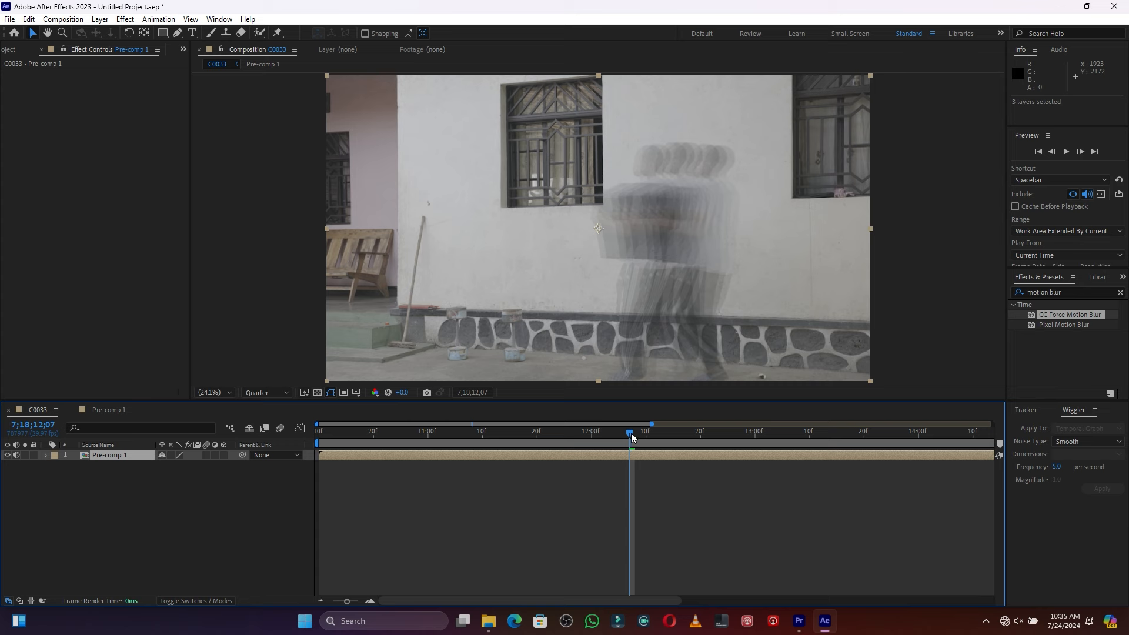
{"action": "left_click_drag", "start_coordinate": [632, 437], "coordinate": [621, 437]}
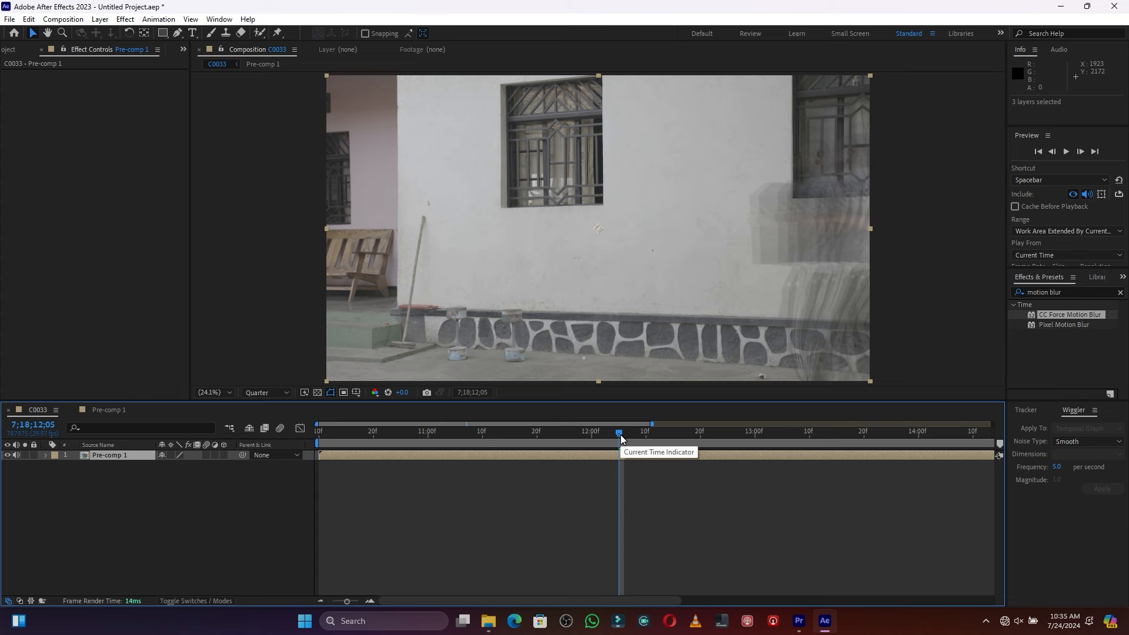
{"action": "mouse_move", "coordinate": [620, 437]}
{"action": "left_mouse_down"}
{"action": "mouse_move", "coordinate": [580, 437]}
{"action": "mouse_move", "coordinate": [636, 433]}
{"action": "mouse_move", "coordinate": [596, 433]}
{"action": "mouse_move", "coordinate": [618, 434]}
{"action": "mouse_move", "coordinate": [607, 433]}
{"action": "left_mouse_up"}
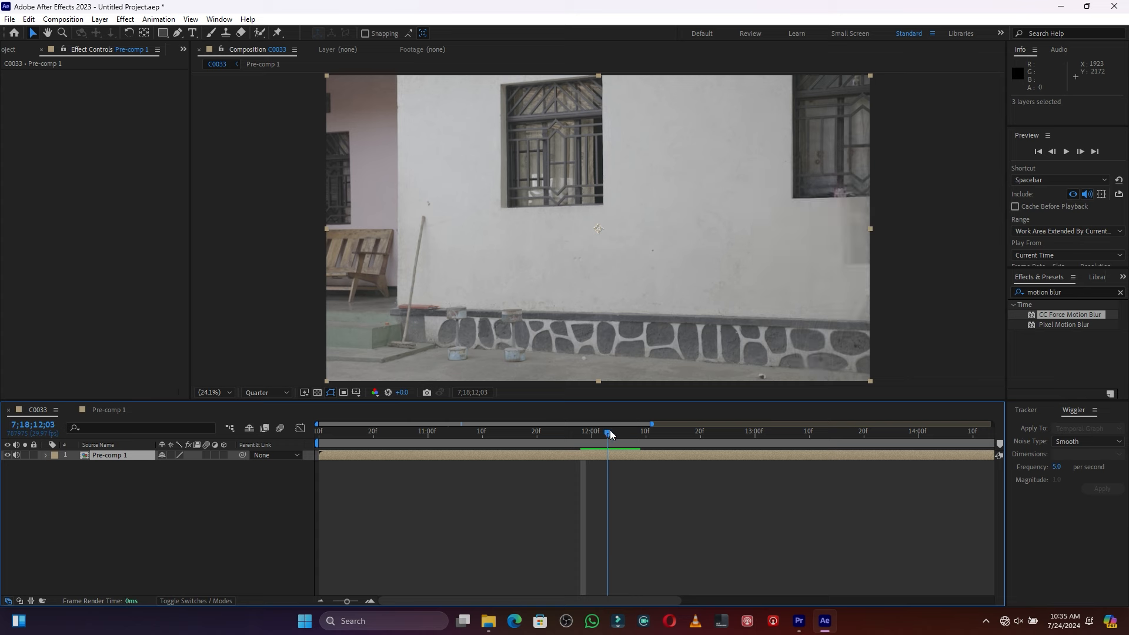
{"action": "left_click", "coordinate": [609, 459]}
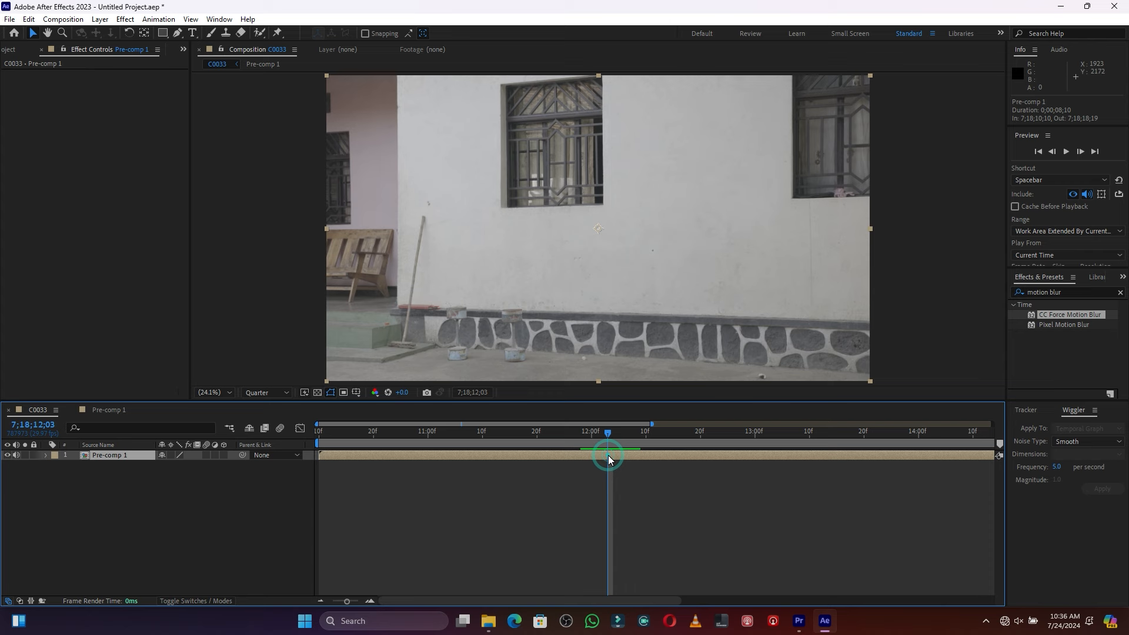
{"action": "key", "text": "p"}
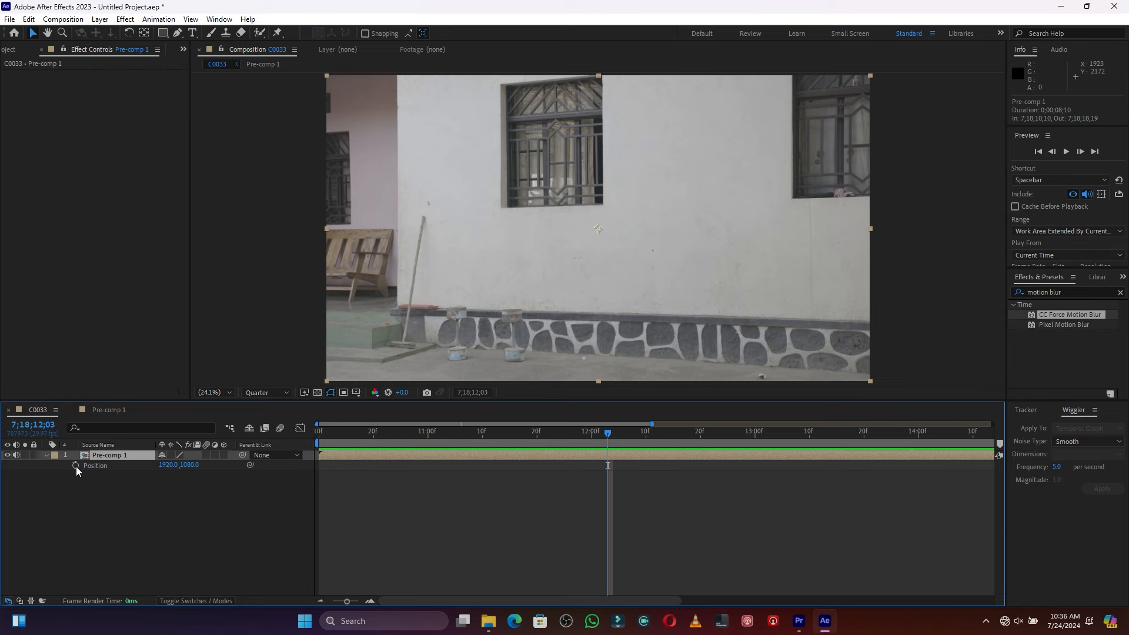
{"action": "left_click", "coordinate": [76, 465]}
{"action": "left_click_drag", "start_coordinate": [613, 436], "coordinate": [657, 438]}
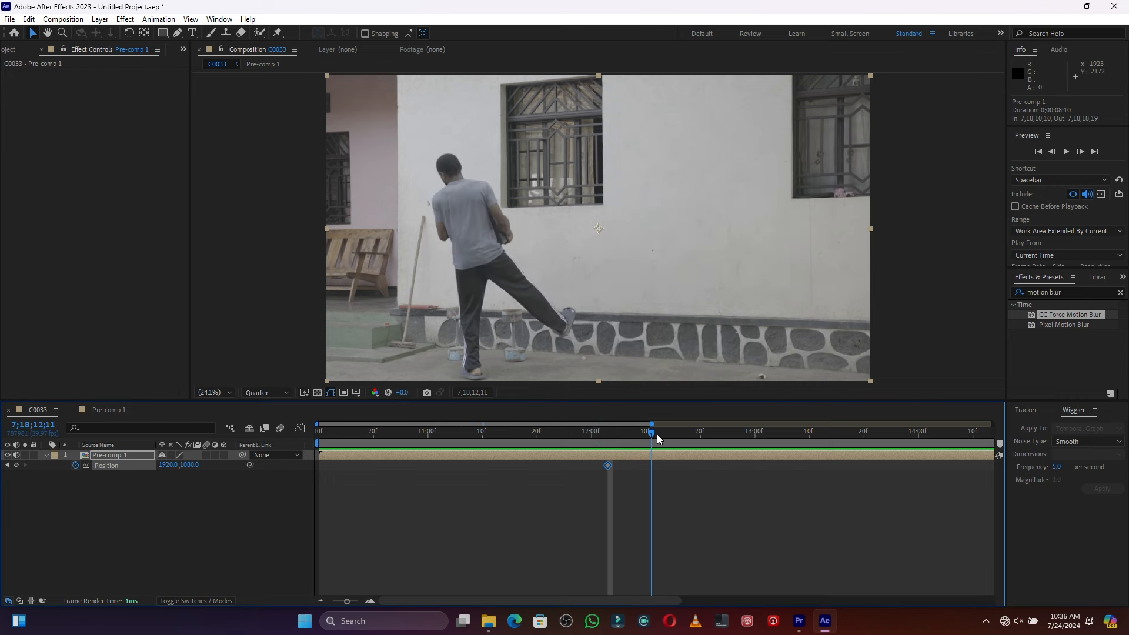
{"action": "left_click", "coordinate": [16, 465]}
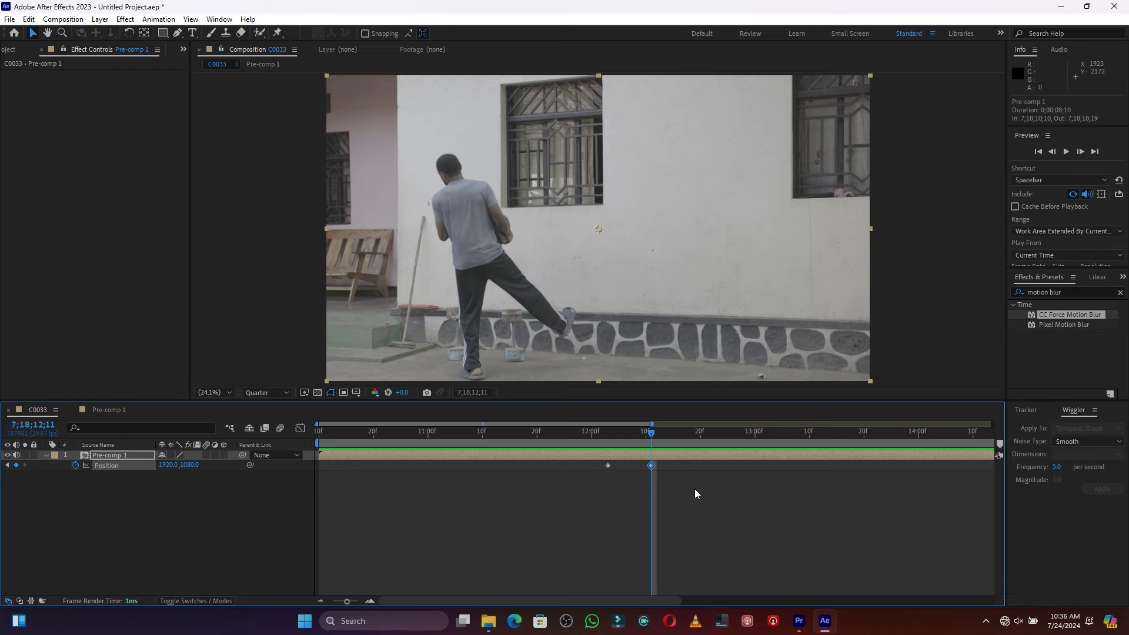
{"action": "left_click_drag", "start_coordinate": [733, 504], "coordinate": [579, 461]}
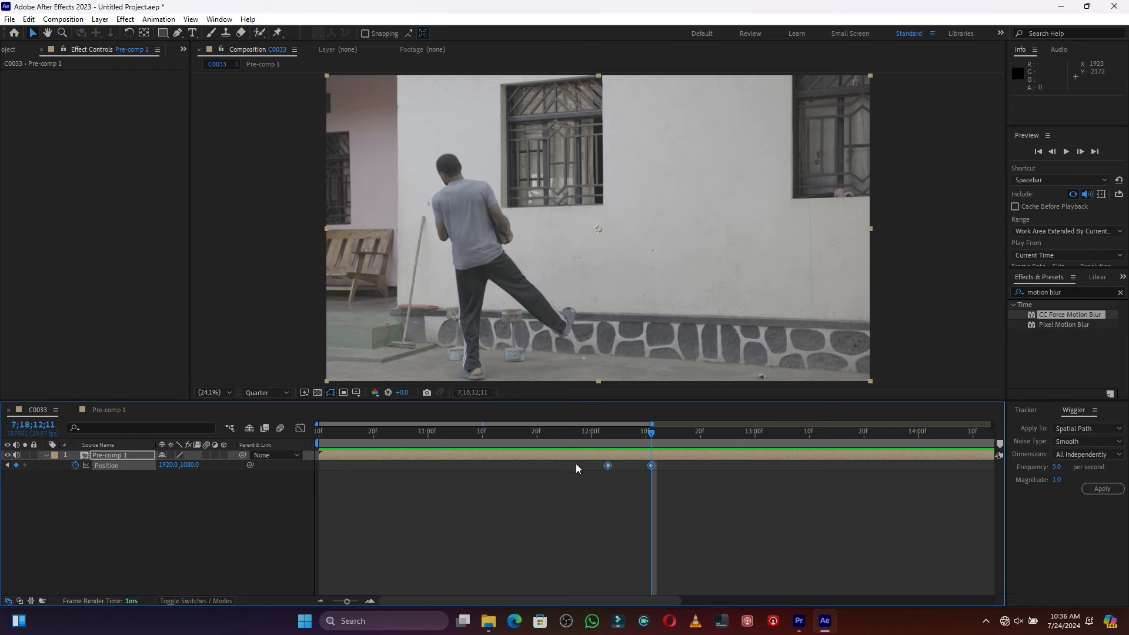
Close the Wiggler and reopen it.
{"action": "left_click", "coordinate": [217, 19]}
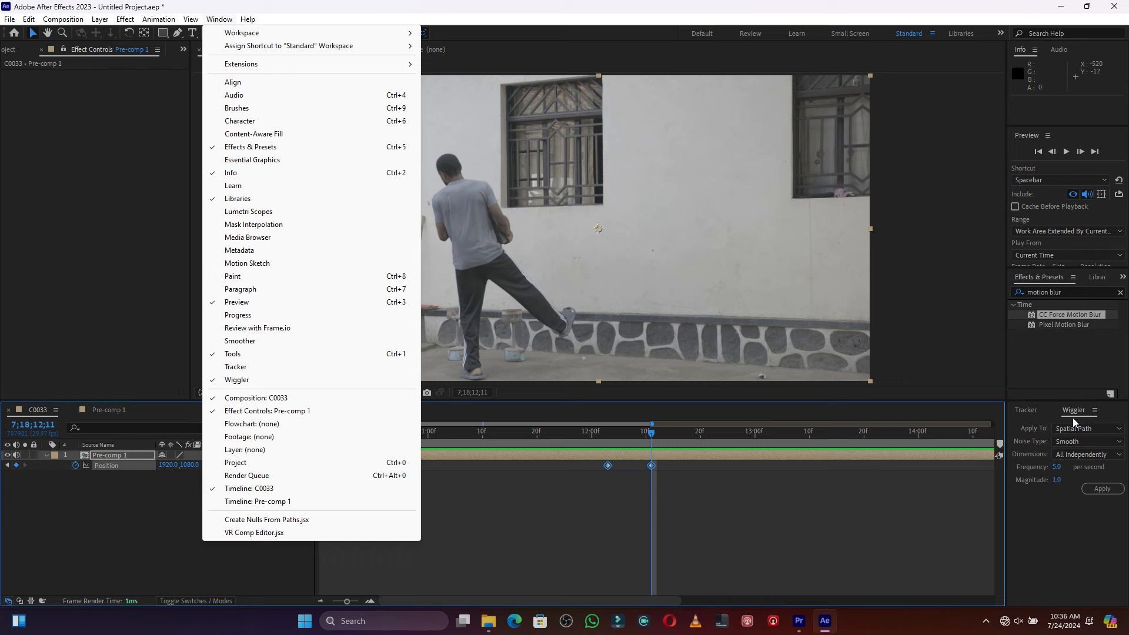
{"action": "left_click", "coordinate": [1095, 413]}
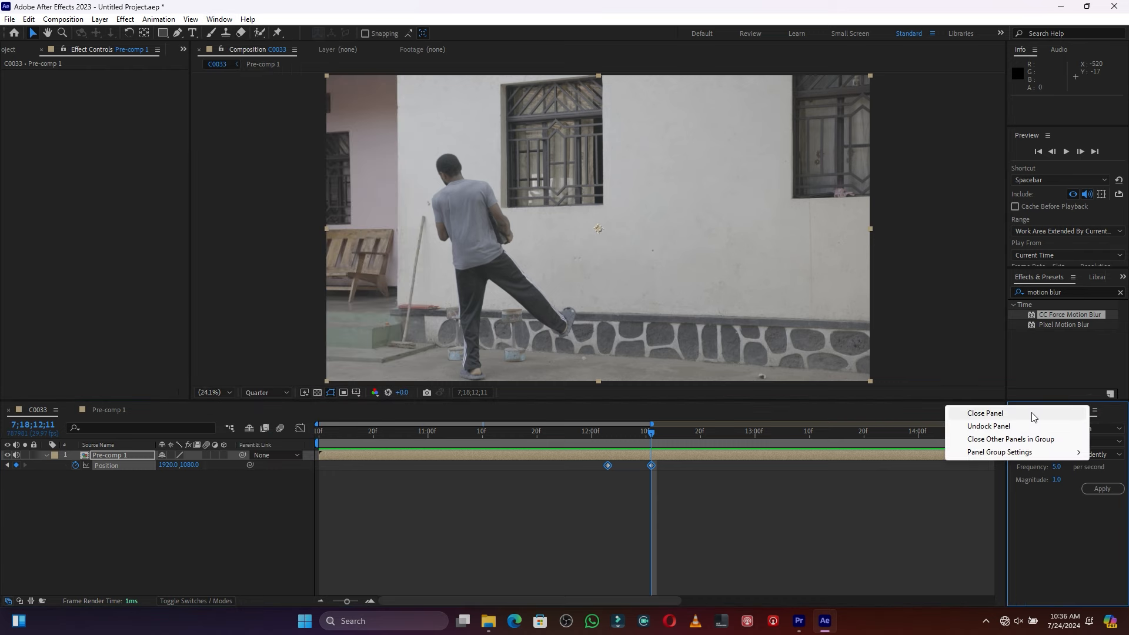
{"action": "left_click", "coordinate": [964, 413]}
{"action": "left_click", "coordinate": [1026, 410]}
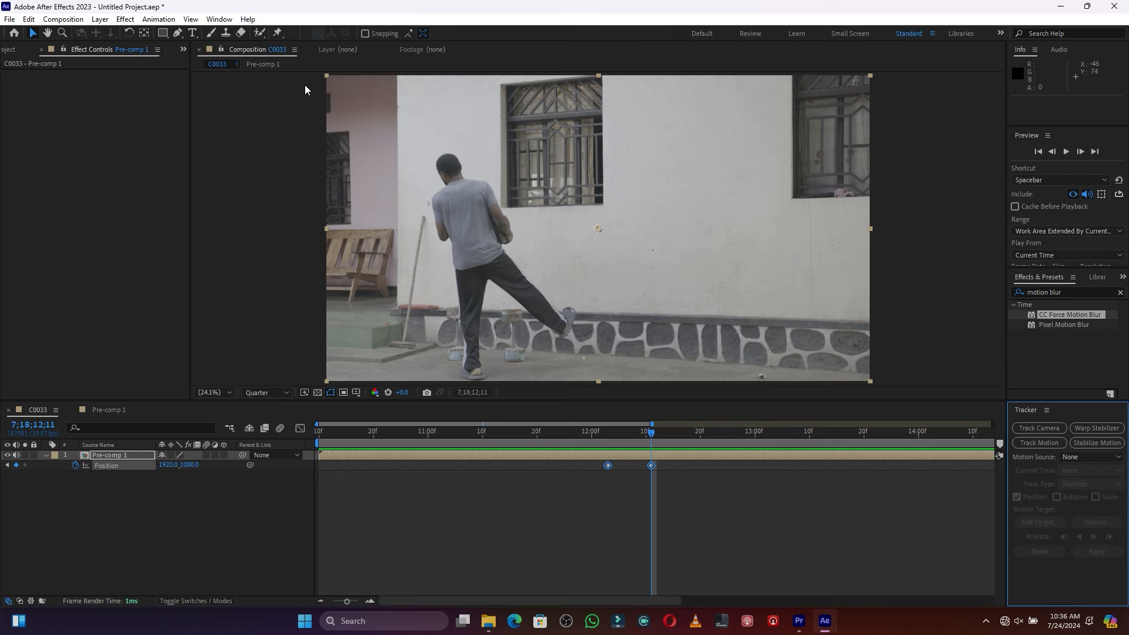
{"action": "left_click", "coordinate": [215, 19]}
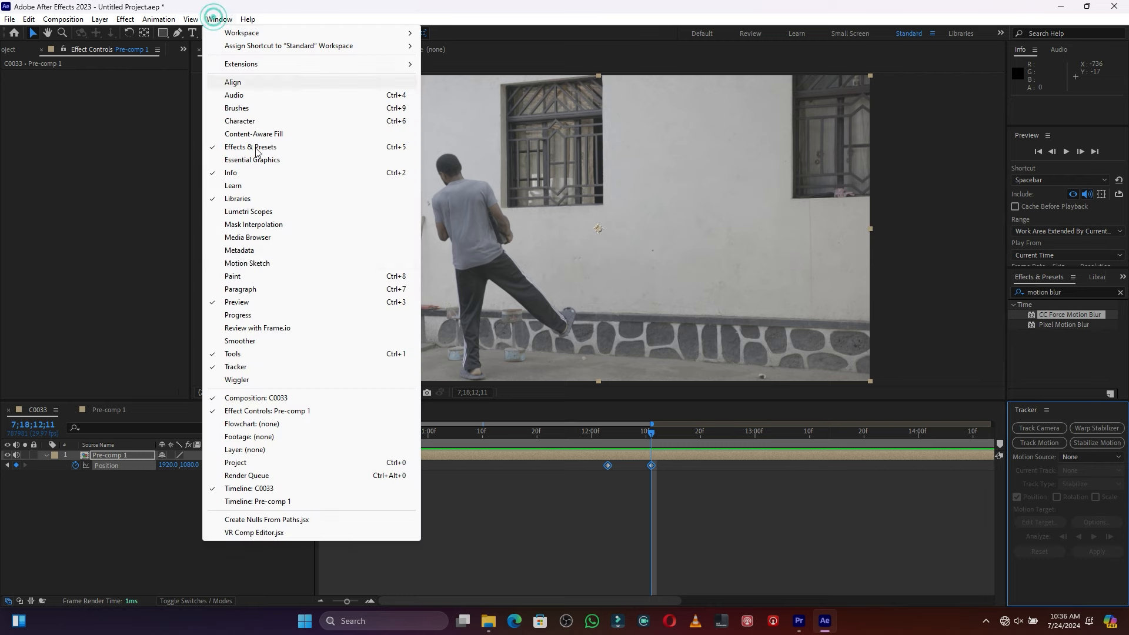
{"action": "left_click", "coordinate": [238, 379]}
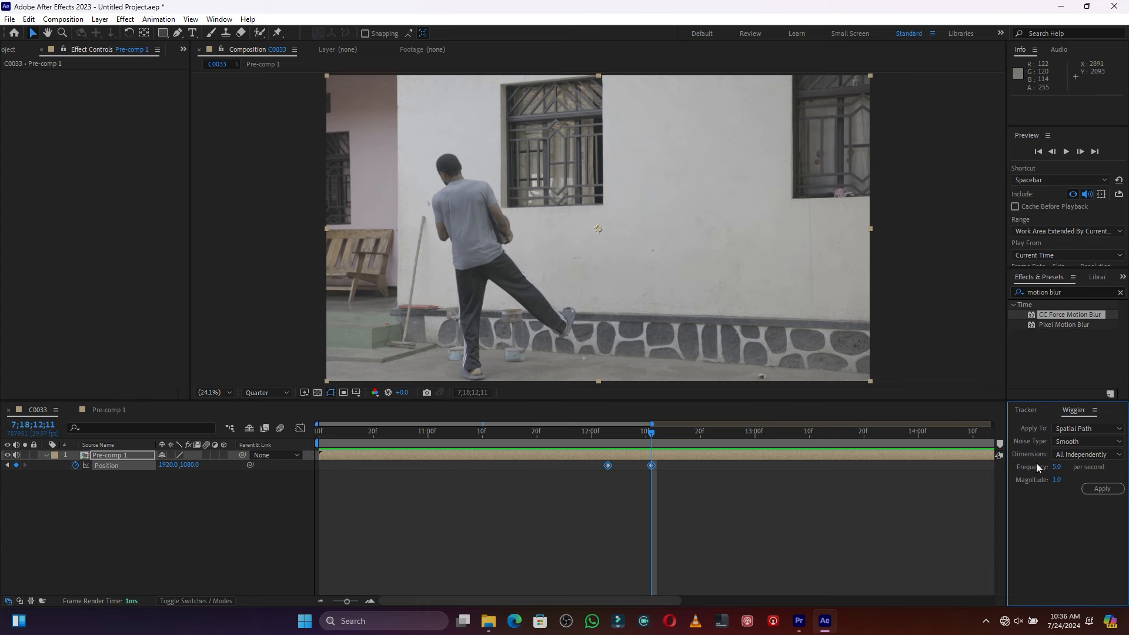
Apply the Wiggler to the selected Position keyframes with a frequency of 10 per second and a magnitude of 10.
{"action": "left_click_drag", "start_coordinate": [1057, 467], "coordinate": [1060, 472]}
{"action": "left_click_drag", "start_coordinate": [1058, 481], "coordinate": [1066, 482]}
{"action": "left_click", "coordinate": [1104, 489]}
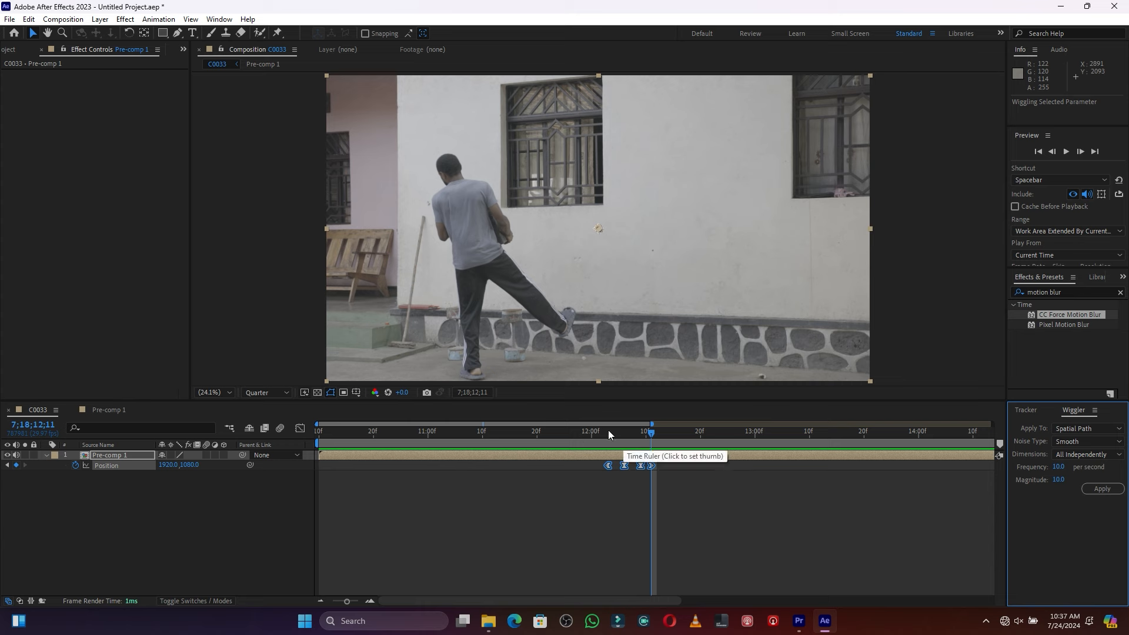
Play back the composition from about 7;18;11;28 to check the camera shake during the fast movement.
{"action": "left_click", "coordinate": [583, 431]}
{"action": "key", "text": "space"}
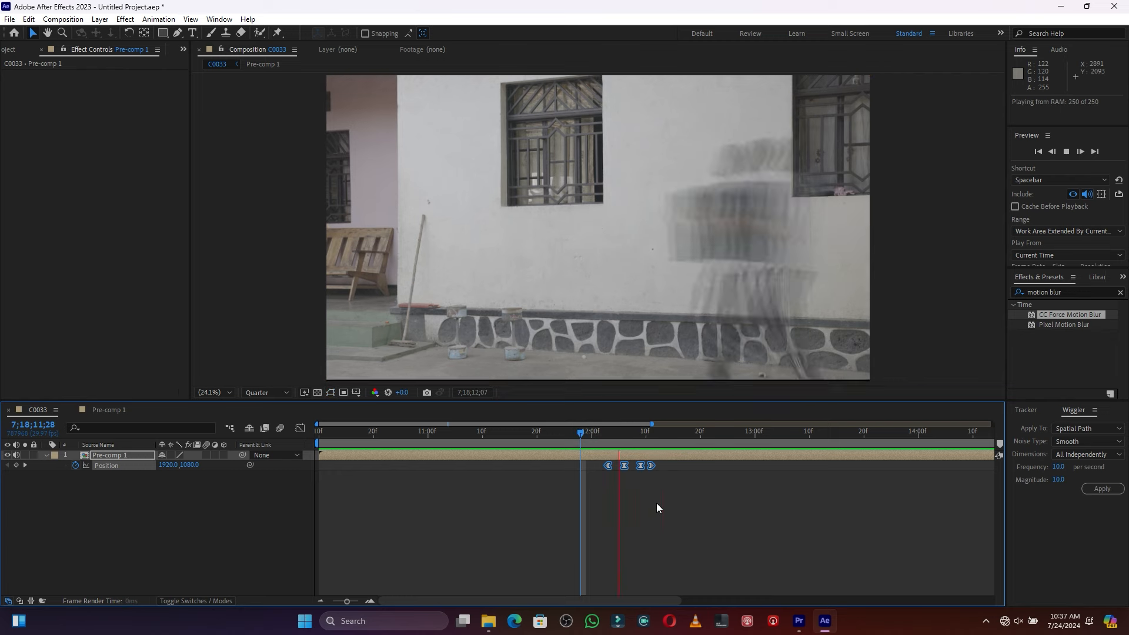
{"action": "key", "text": "space"}
{"action": "left_click_drag", "start_coordinate": [603, 428], "coordinate": [585, 436]}
{"action": "key", "text": "space"}
{"action": "left_click", "coordinate": [582, 436]}
{"action": "key", "text": "space"}
Inspect the composition's frame edges at 7;18;12;04 and 7;18;12;05 for gaps caused by the camera shake.
{"action": "left_click", "coordinate": [624, 432]}
{"action": "mouse_move", "coordinate": [621, 430]}
{"action": "left_mouse_down"}
{"action": "mouse_move", "coordinate": [598, 431]}
{"action": "mouse_move", "coordinate": [612, 434]}
{"action": "left_mouse_up"}
{"action": "key", "text": "period"}
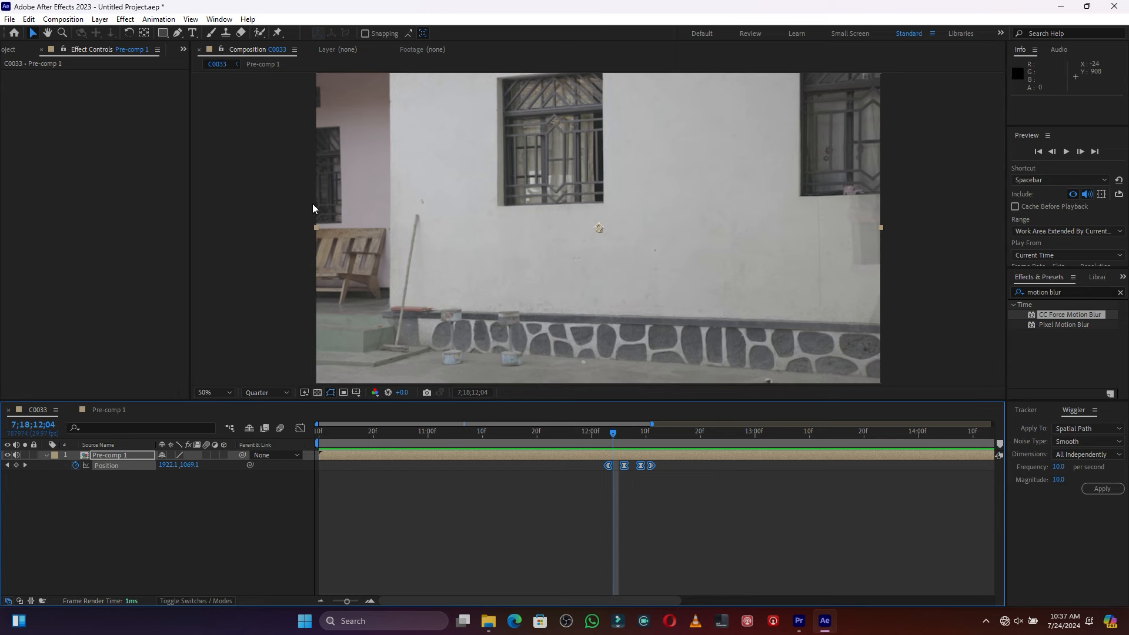
{"action": "scroll", "coordinate": [209, 211], "scroll_direction": "down", "scroll_amount": 1}
{"action": "scroll", "coordinate": [462, 227], "scroll_direction": "up", "scroll_amount": 1}
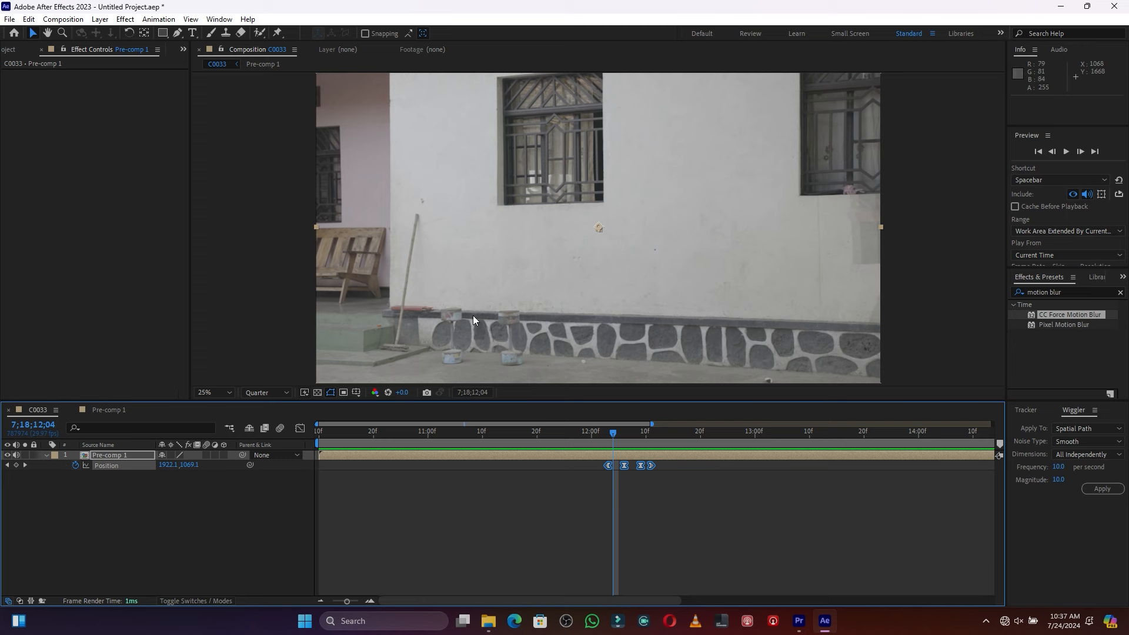
{"action": "mouse_move", "coordinate": [612, 432]}
{"action": "left_mouse_down"}
{"action": "mouse_move", "coordinate": [634, 435]}
{"action": "mouse_move", "coordinate": [609, 440]}
{"action": "mouse_move", "coordinate": [621, 441]}
{"action": "left_mouse_up"}
Apply the Motion Tile effect to the Pre-comp 1 layer.
{"action": "left_click", "coordinate": [626, 454]}
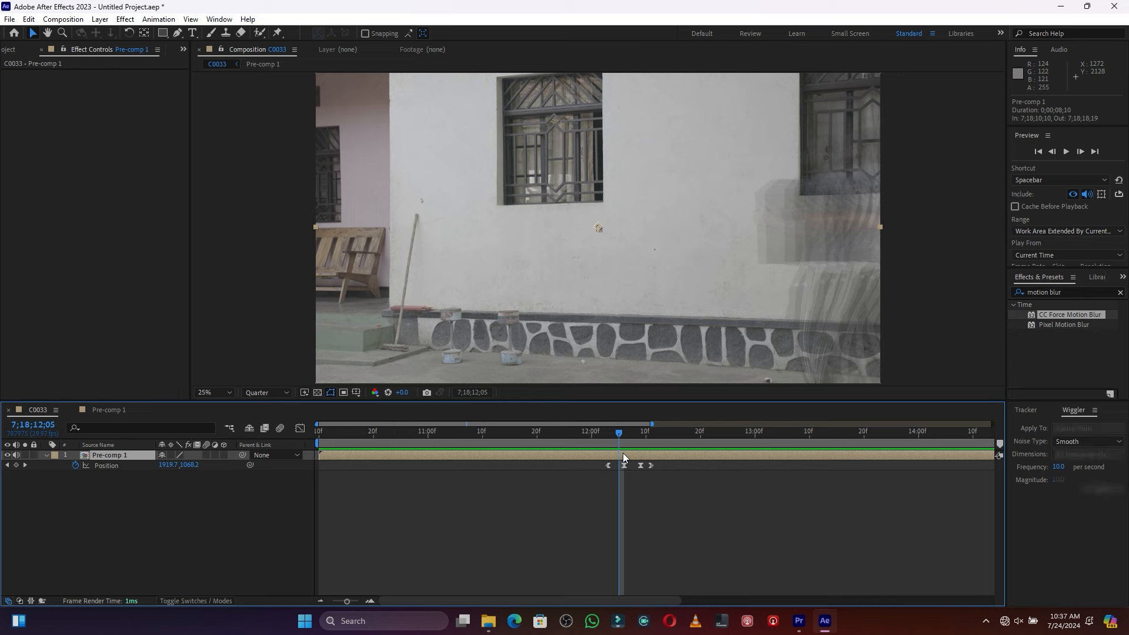
{"action": "left_click", "coordinate": [124, 20]}
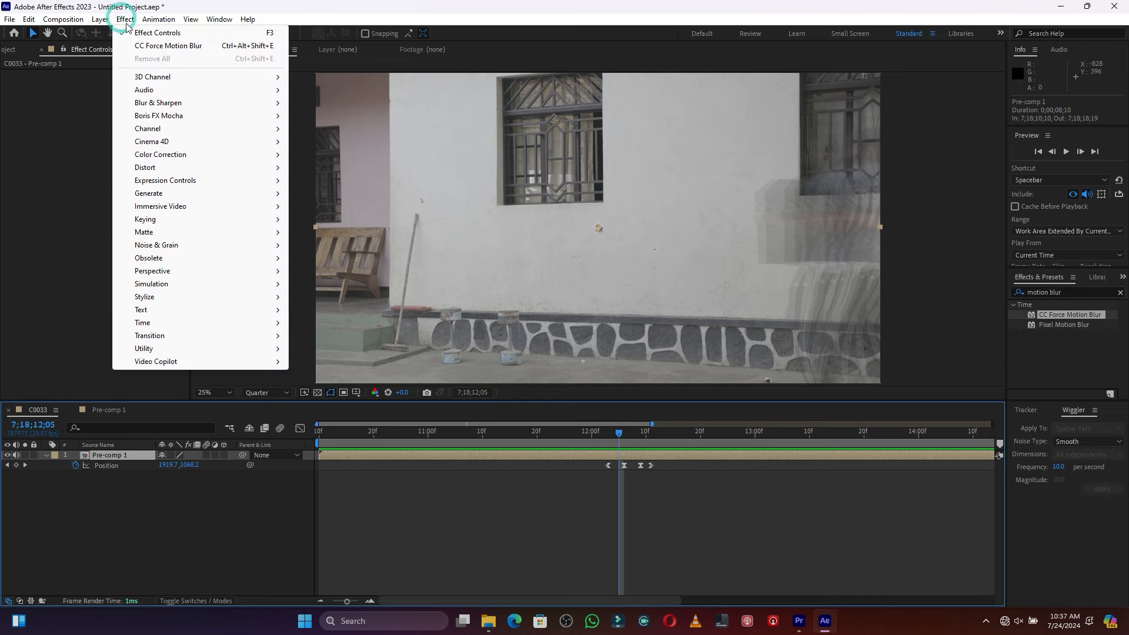
{"action": "mouse_move", "coordinate": [150, 299]}
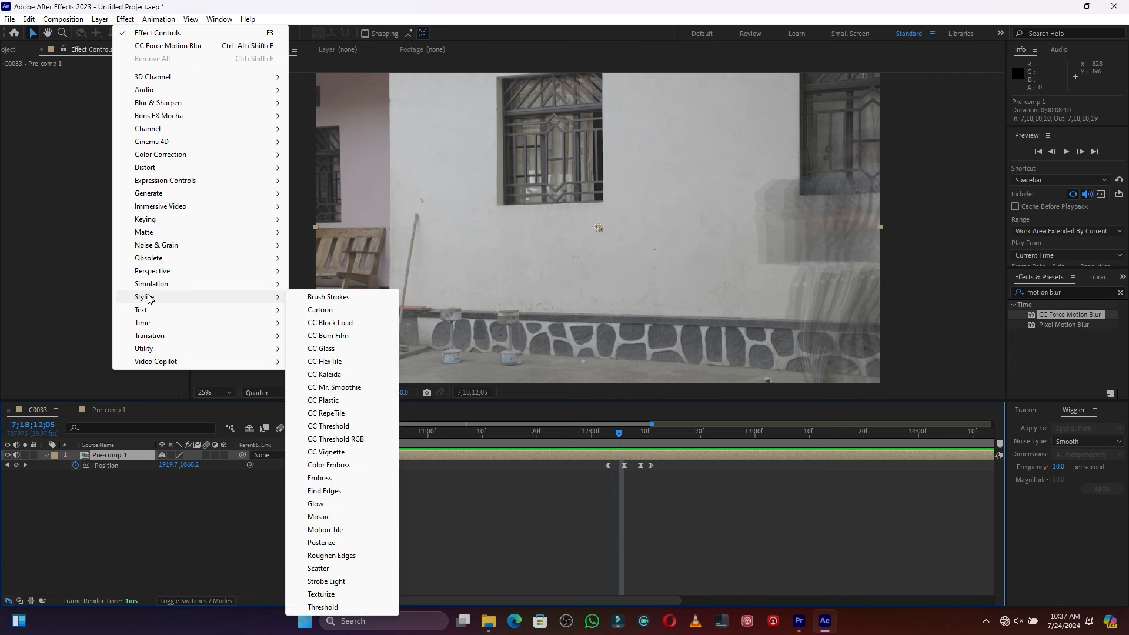
{"action": "left_click", "coordinate": [331, 531]}
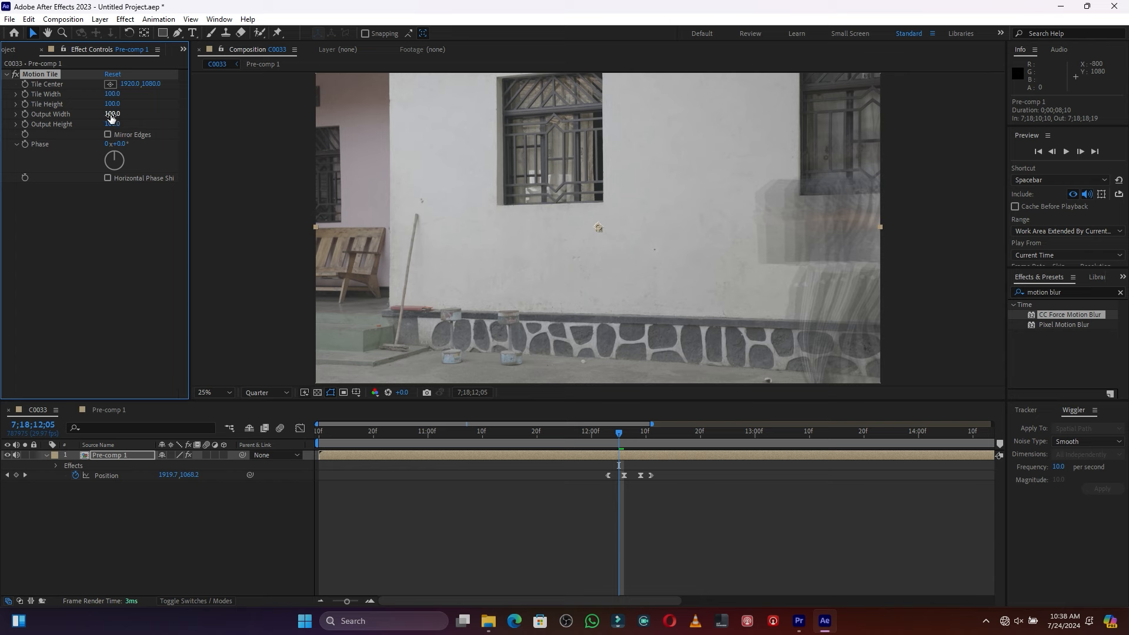
Set Motion Tile's Output Width and Output Height to 210 and enable Mirror Edges.
{"action": "left_click", "coordinate": [111, 114]}
{"action": "type", "text": "220"}
{"action": "key", "text": "Return"}
{"action": "left_click", "coordinate": [117, 113]}
{"action": "type", "text": "210"}
{"action": "left_click", "coordinate": [113, 124]}
{"action": "left_click", "coordinate": [109, 136]}
Play back the fast movement several times, including from 7;18;11;21 and 7;18;11;26, to check the shake with mirrored edges.
{"action": "left_click", "coordinate": [589, 430]}
{"action": "key", "text": "space"}
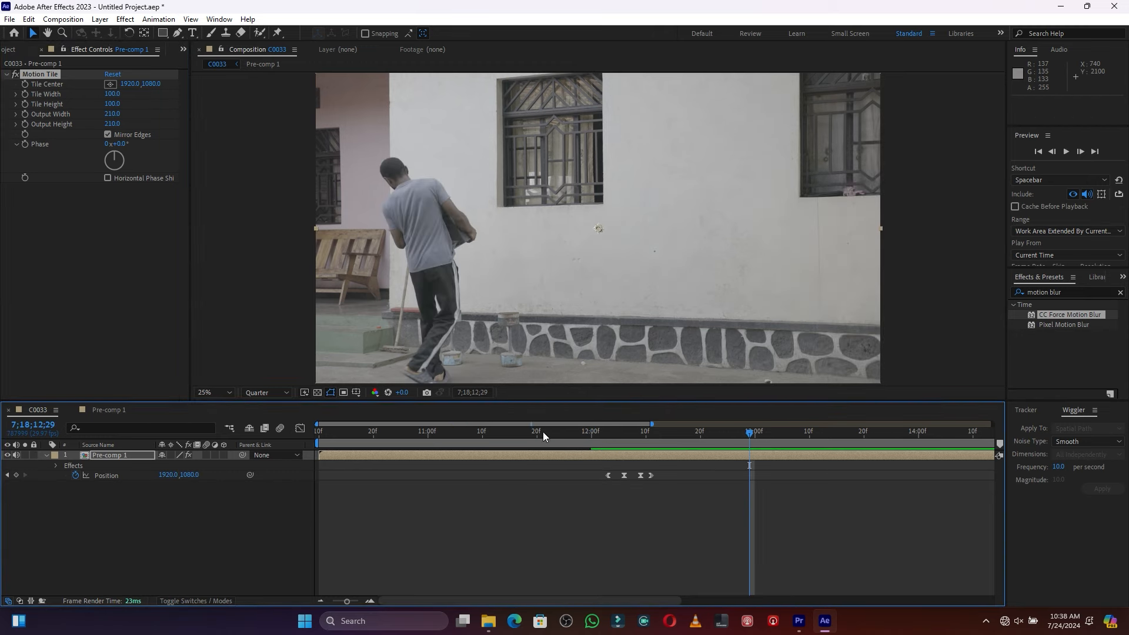
{"action": "left_click", "coordinate": [542, 432]}
{"action": "key", "text": "space"}
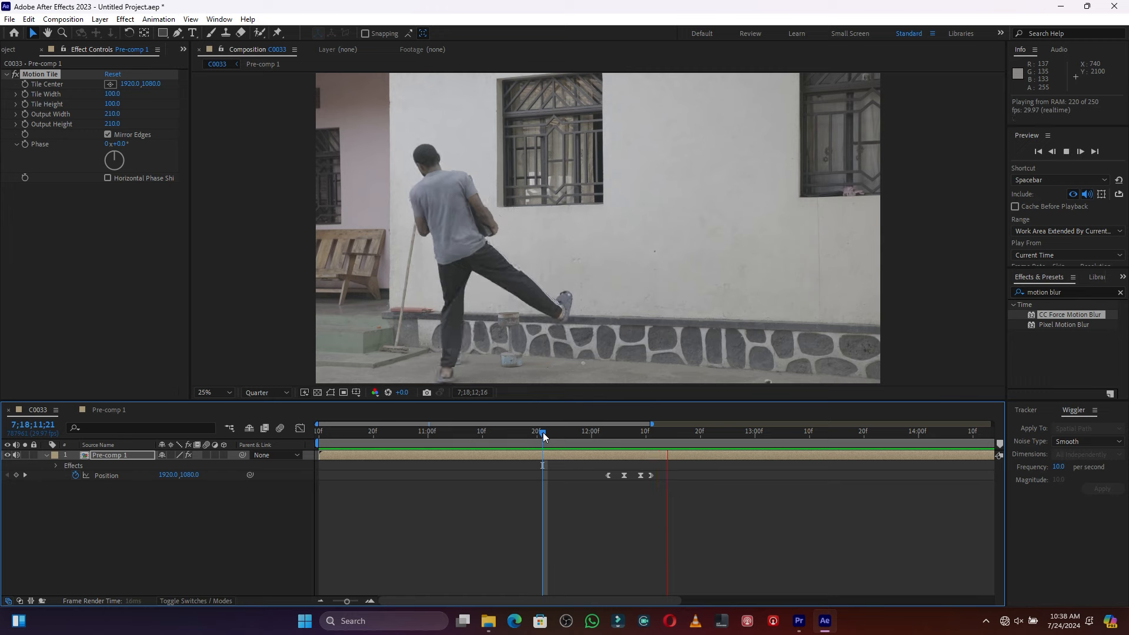
{"action": "key", "text": "space"}
{"action": "left_click", "coordinate": [568, 432]}
{"action": "key", "text": "space"}
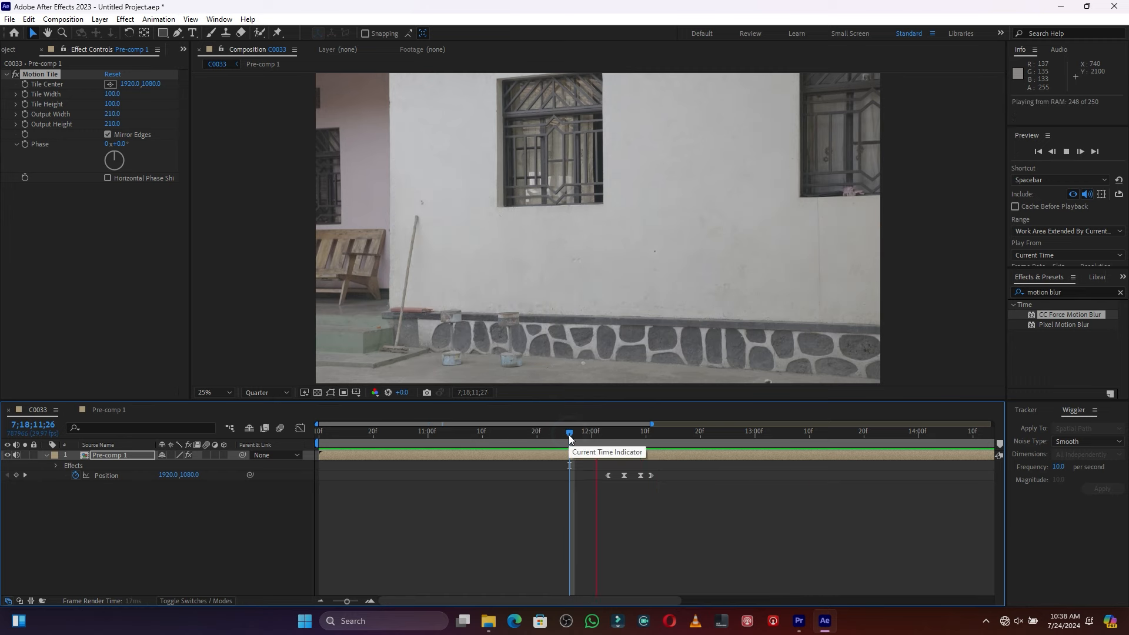
{"action": "key", "text": "space"}
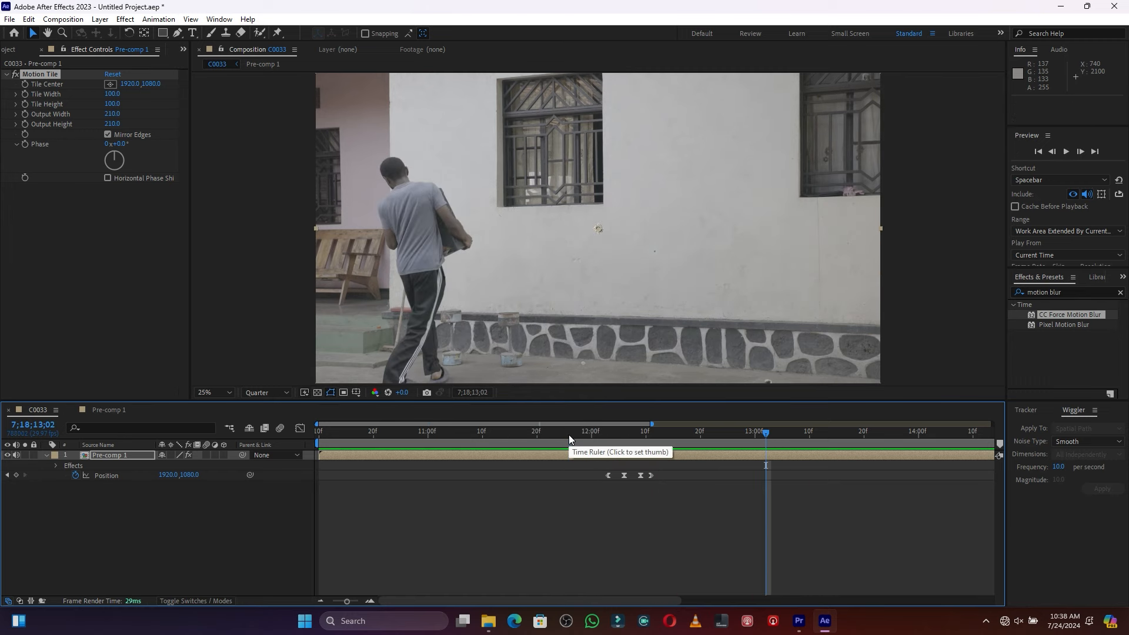
{"action": "left_click", "coordinate": [569, 432]}
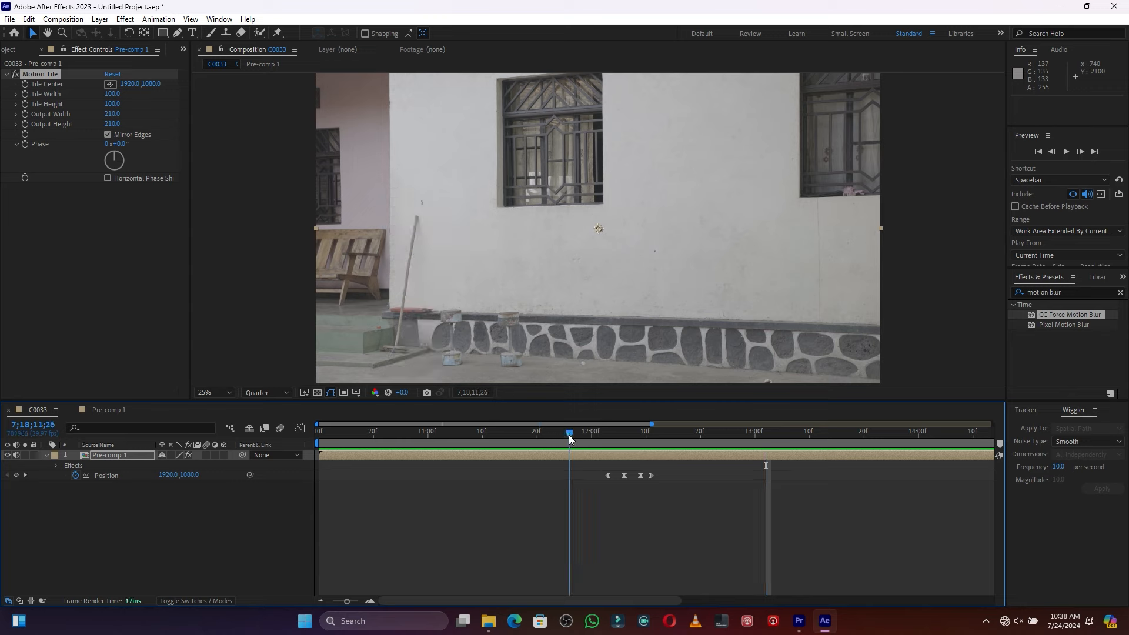
{"action": "key", "text": "space"}
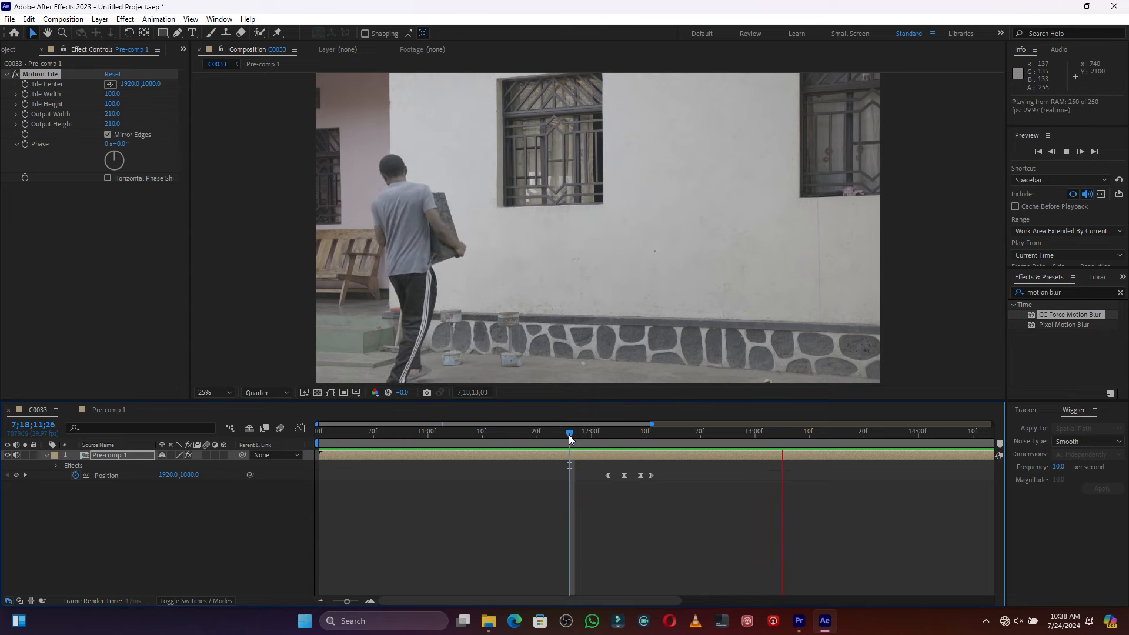